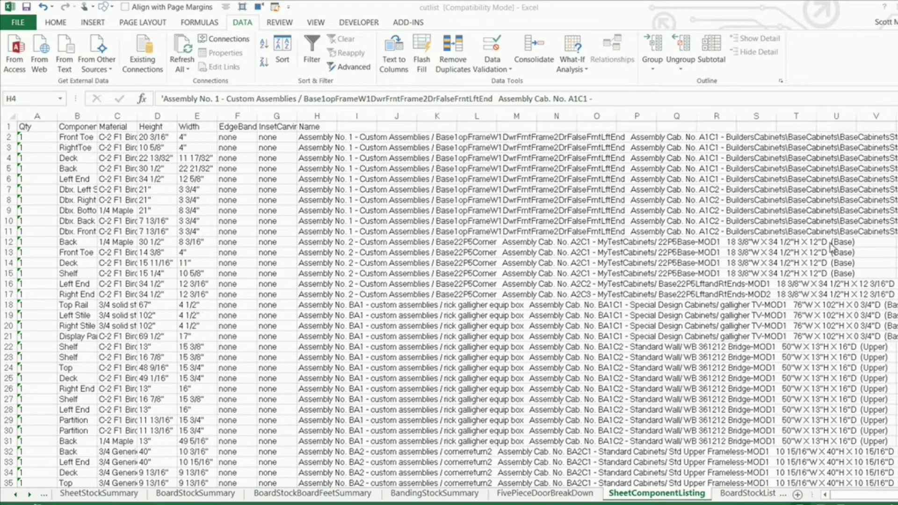
Step: Inspect the long entries in the Name column H on SheetComponentListing, ending on the Name heading
left_click(336, 158)
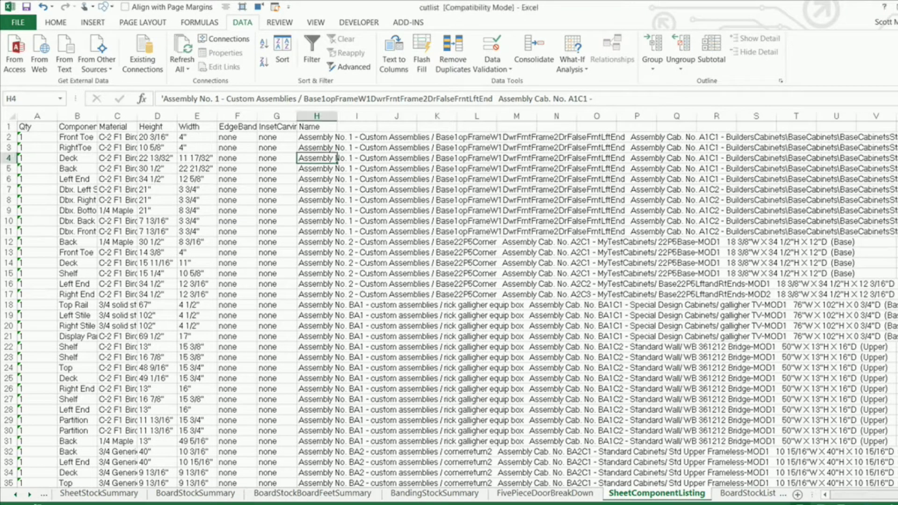
scroll(468, 304, "right", 1)
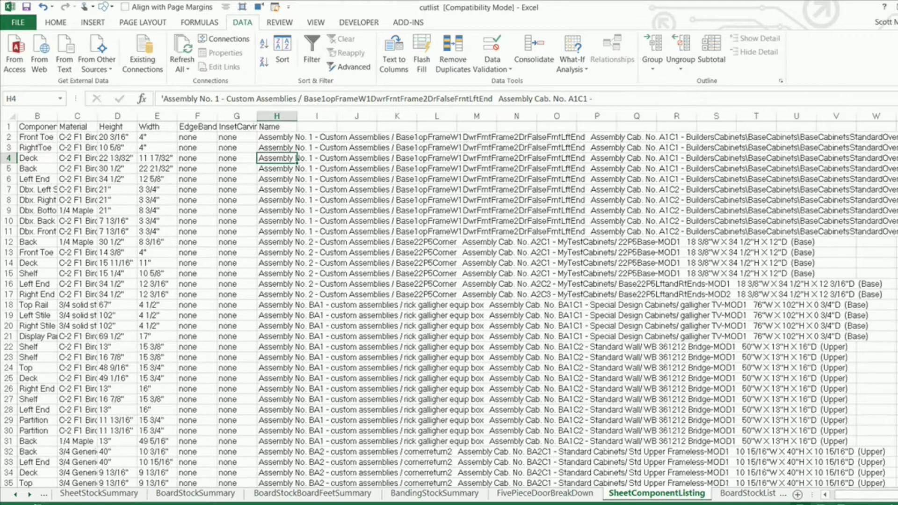
scroll(296, 159, "right", 10)
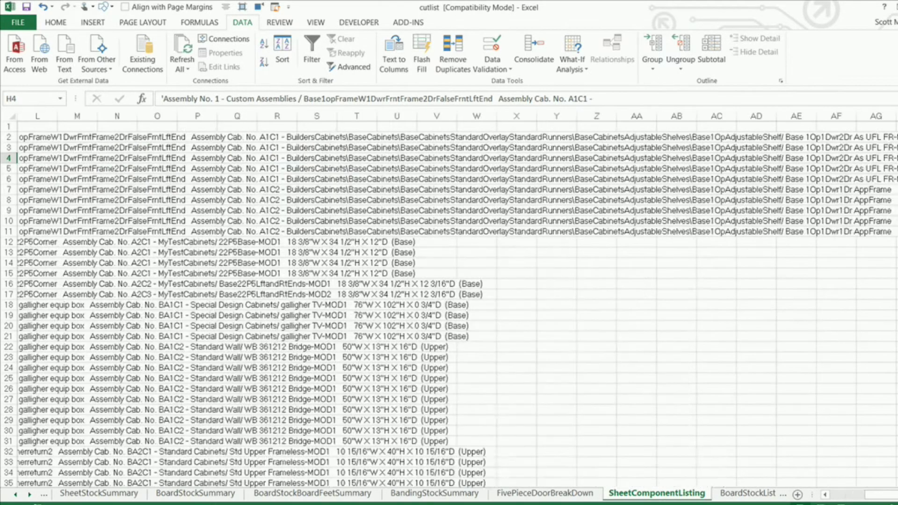
scroll(296, 159, "left", 11)
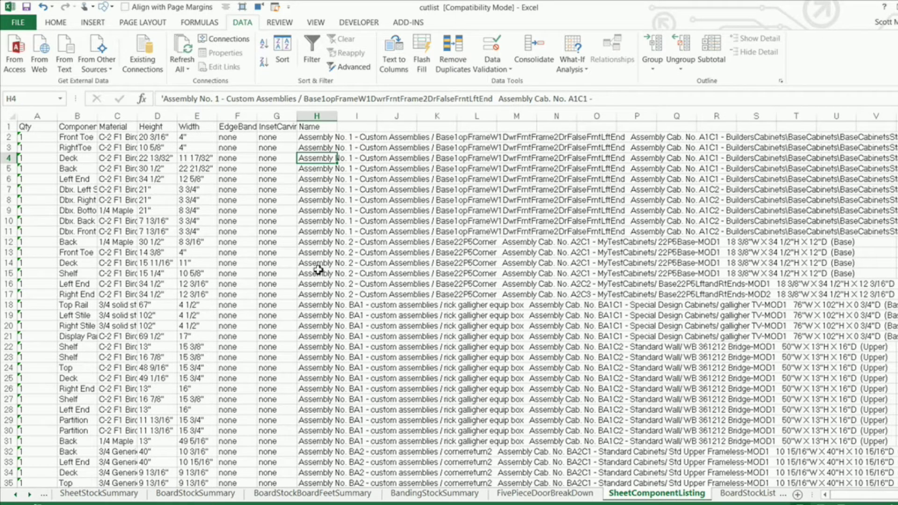
left_click(313, 127)
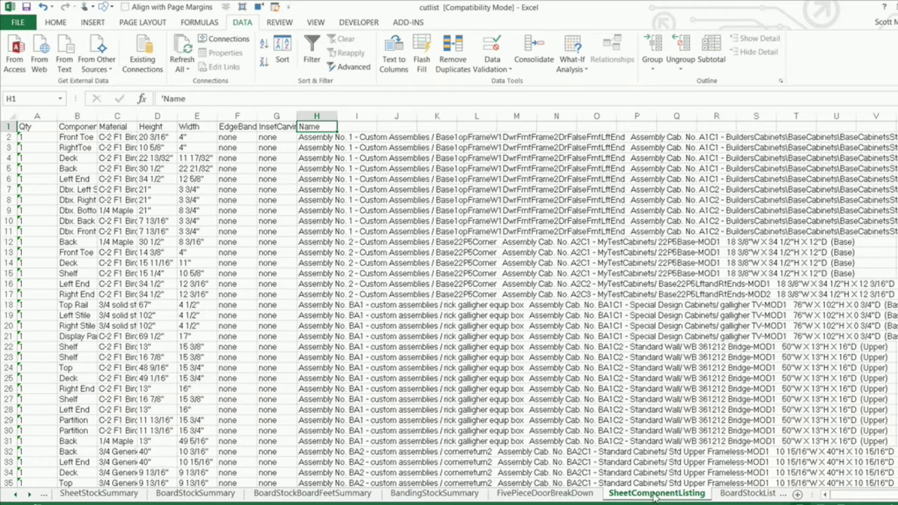
Step: On SheetStockSummary, confirm Developer is checked under Customize Ribbon and show the Developer tab
left_click(99, 494)
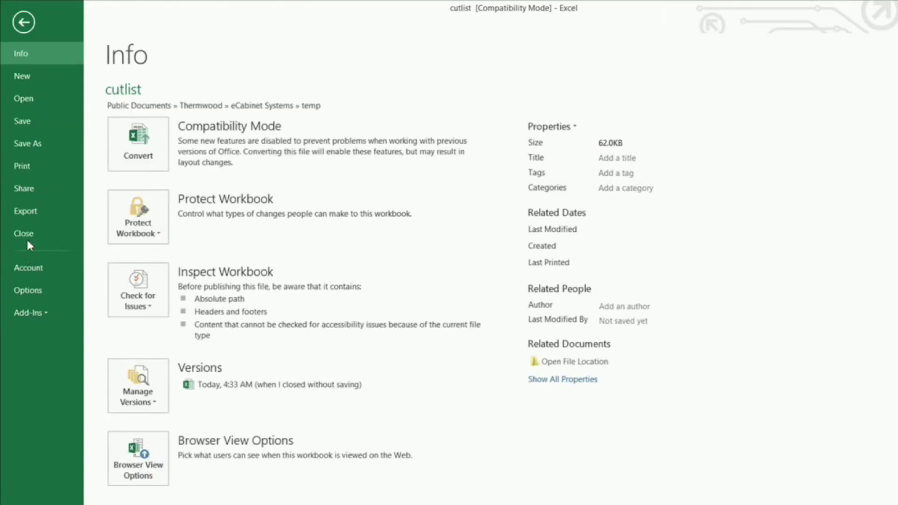
left_click(34, 290)
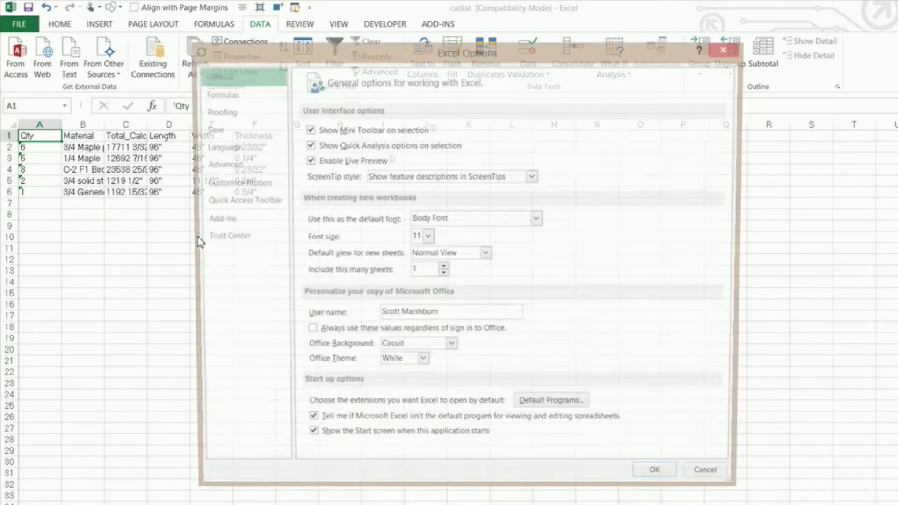
left_click(230, 185)
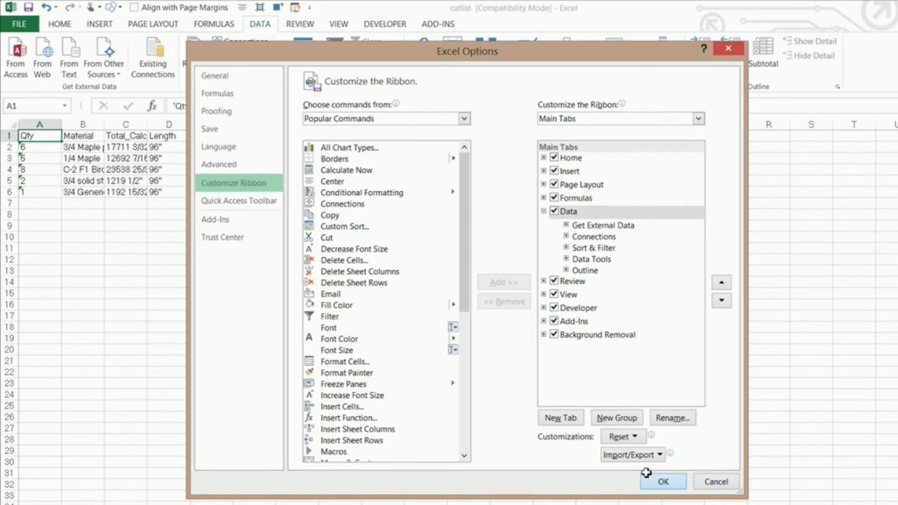
left_click(659, 481)
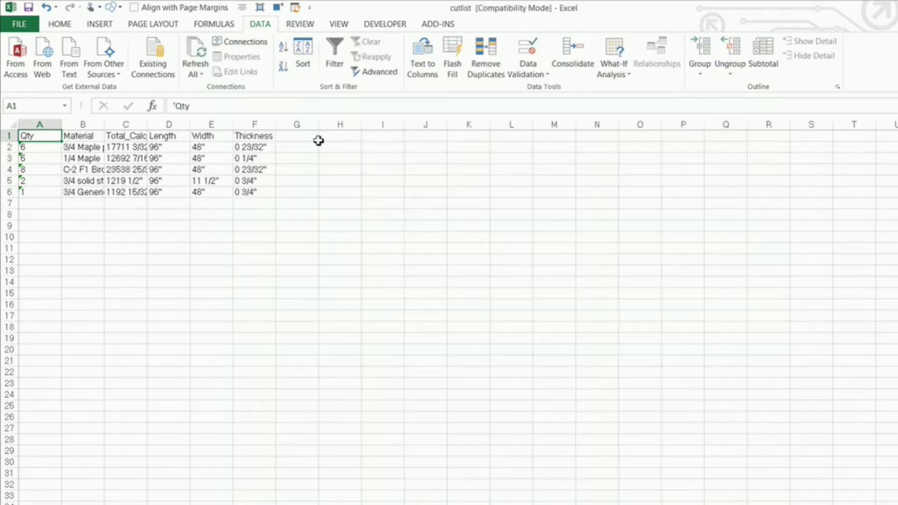
left_click(383, 25)
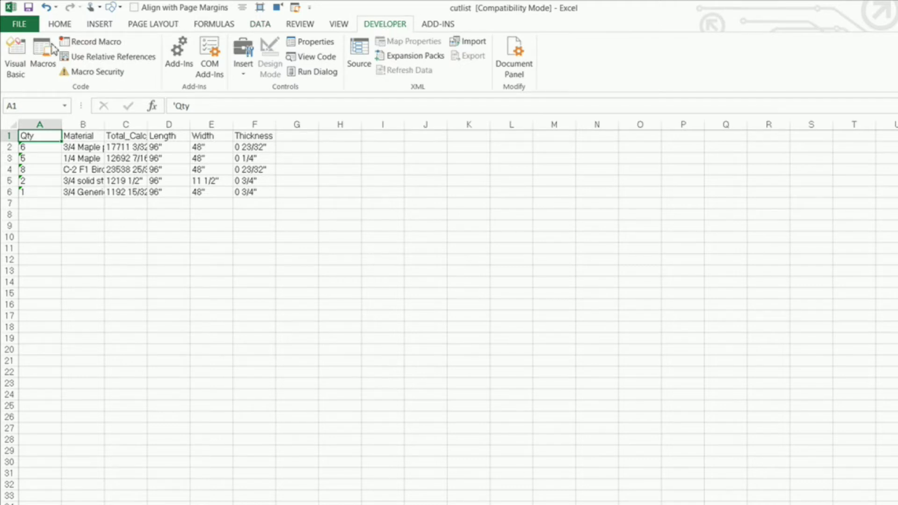
Step: Record macro FormatSheetComponetListing with shortcut Ctrl+Shift+S, stored in the Personal Macro Workbook
left_click(93, 46)
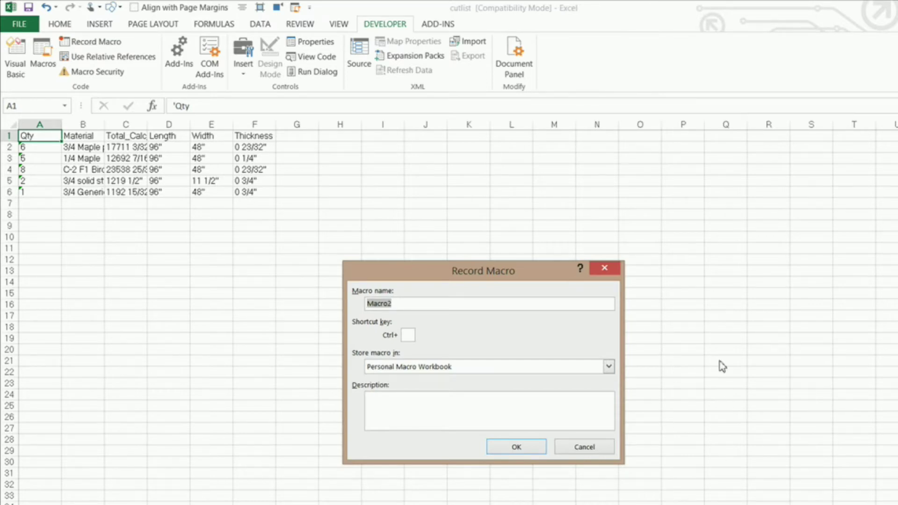
type("FormatSheetComponetListing")
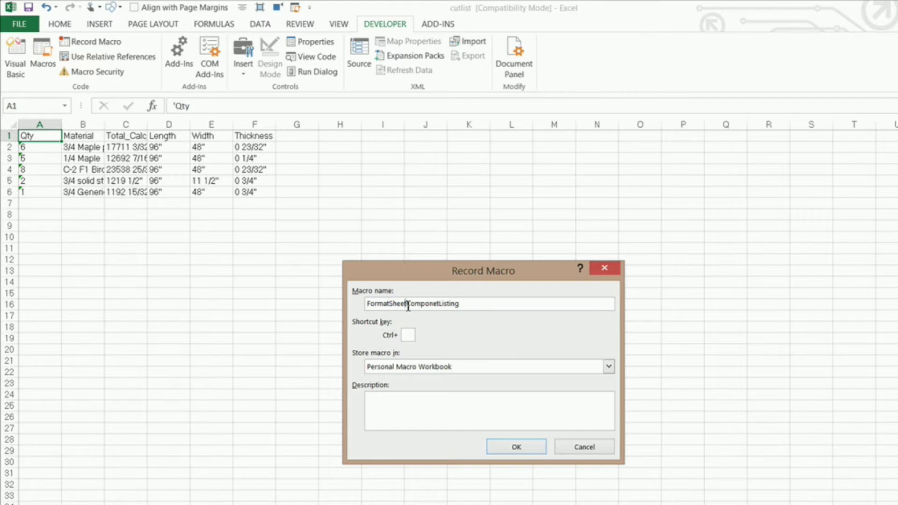
left_click(474, 309)
type("S")
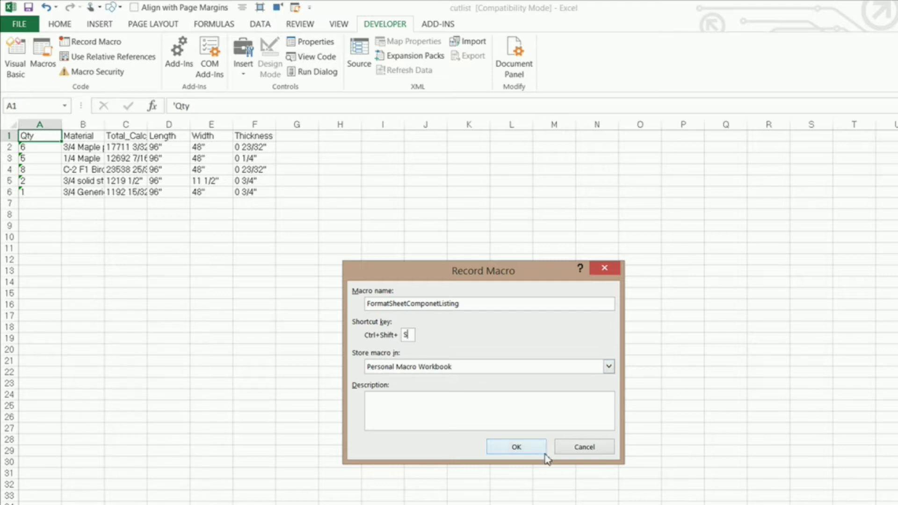
left_click(528, 450)
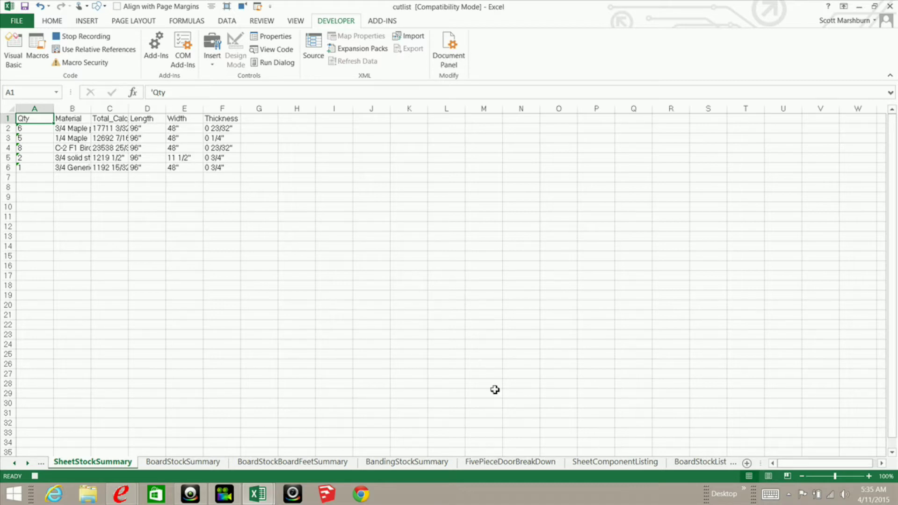
Step: On SheetComponentListing, run Text to Columns on column H, delimited by '-' only, not Tab
left_click(603, 463)
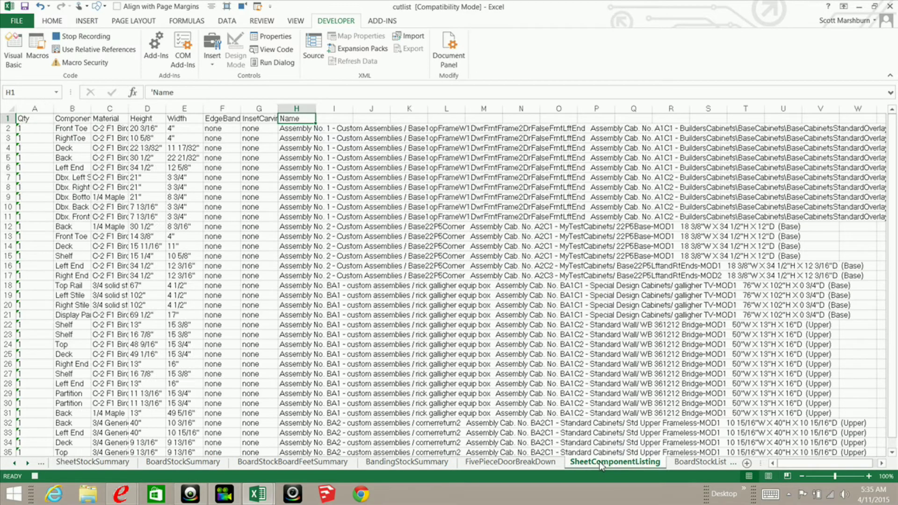
left_click(300, 109)
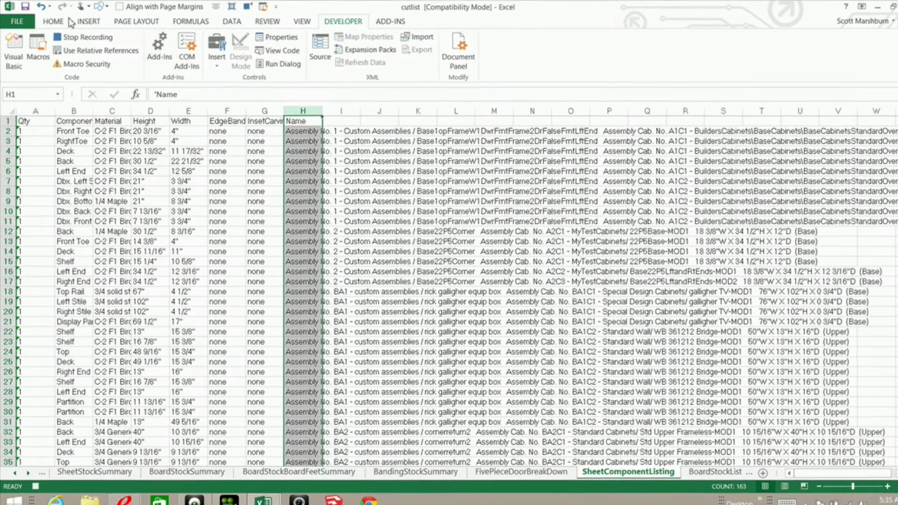
left_click(232, 21)
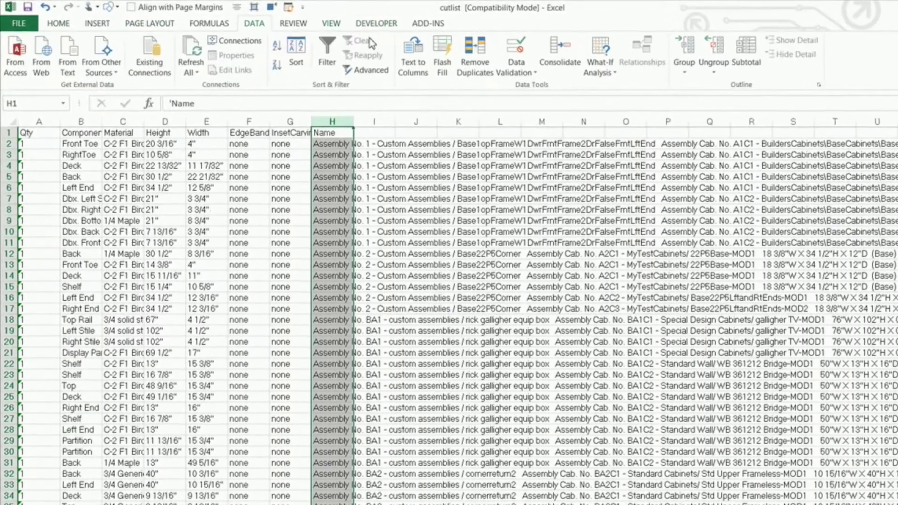
left_click(412, 55)
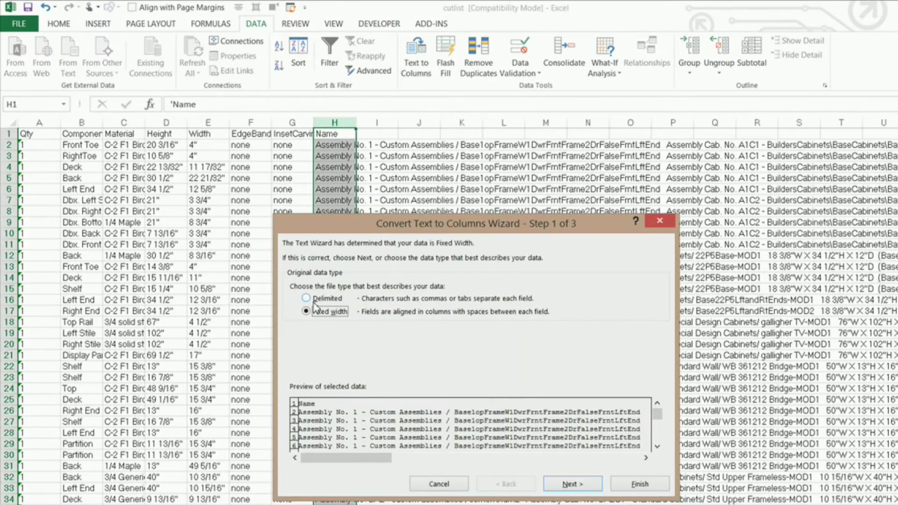
left_click(306, 298)
left_click(572, 485)
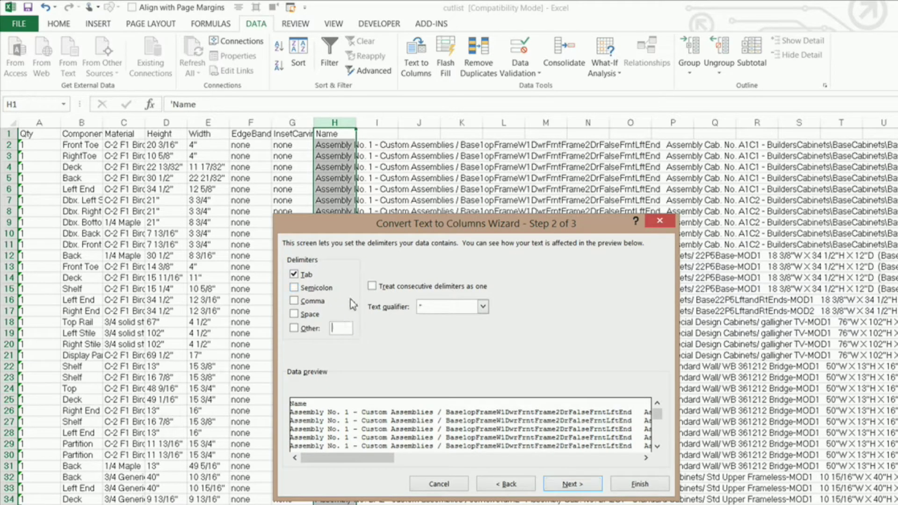
left_click(301, 275)
left_click(294, 329)
type("-")
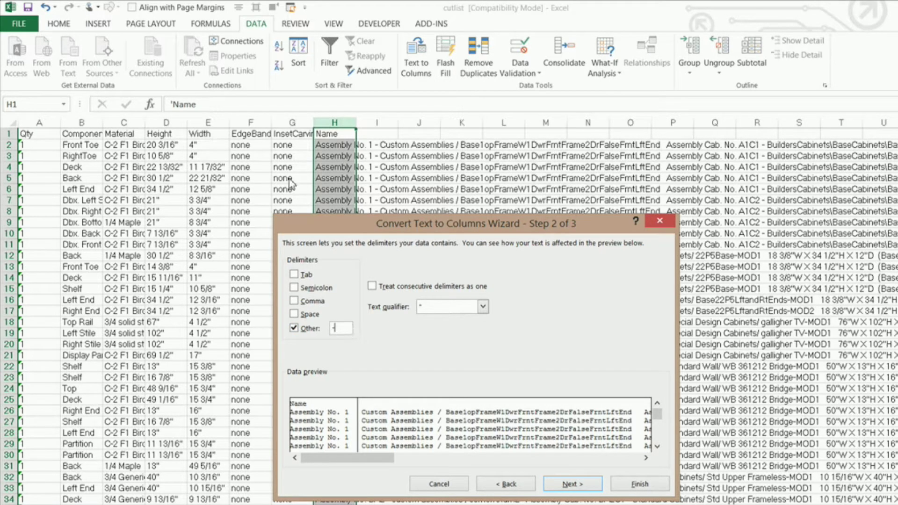
left_click(627, 486)
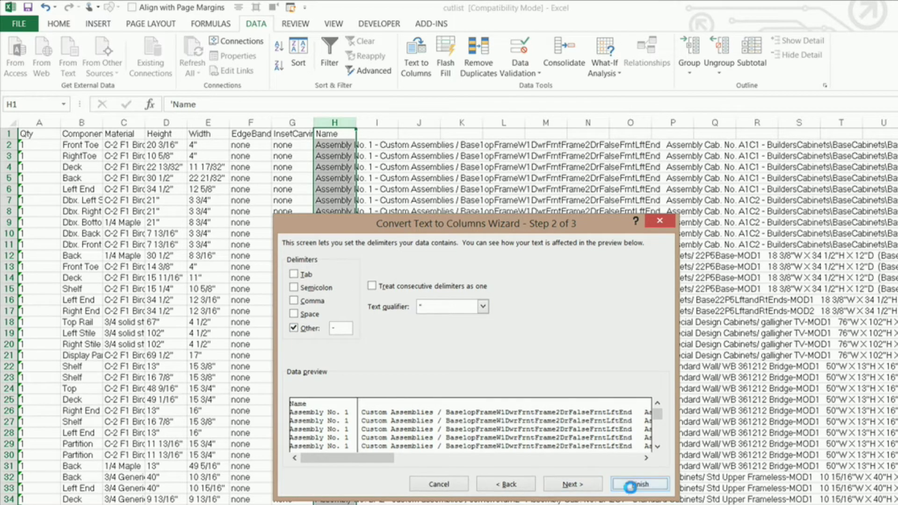
Step: AutoFit columns H and I so the split assembly names show in full
double_click(356, 127)
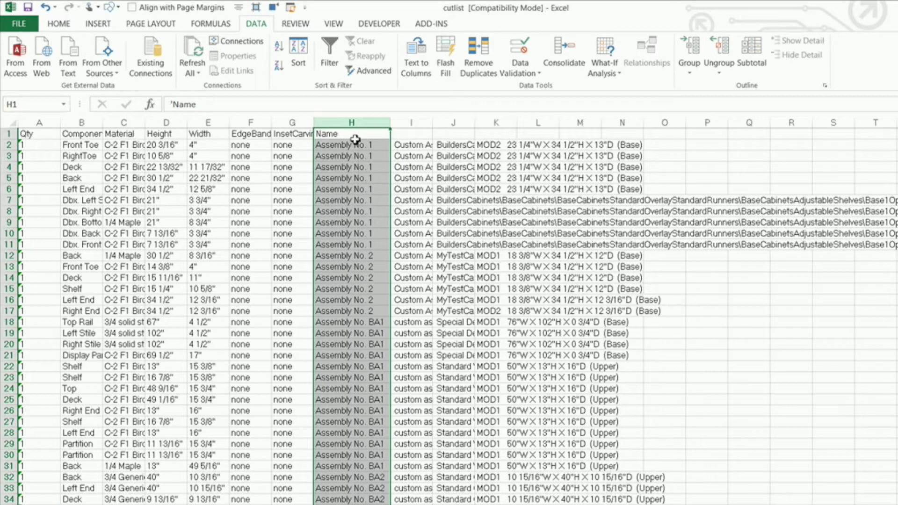
left_click(411, 123)
left_click(453, 123)
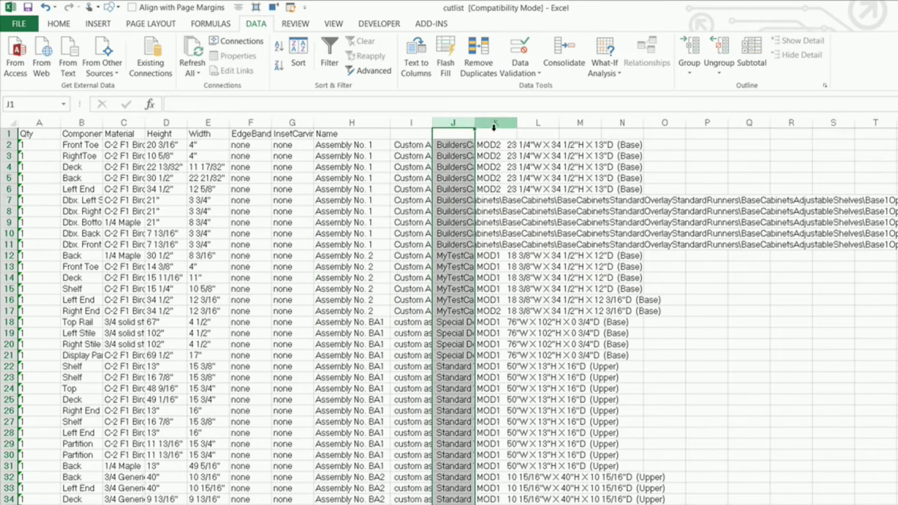
left_click(492, 125)
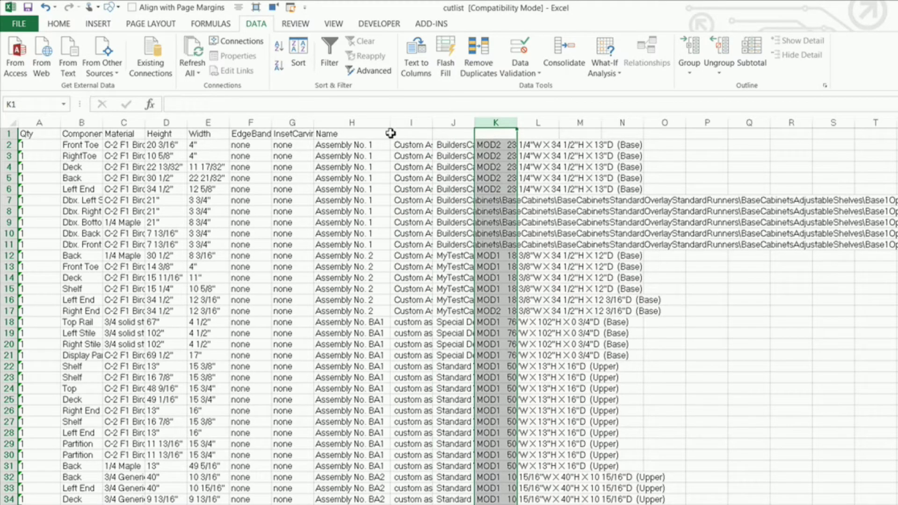
double_click(434, 125)
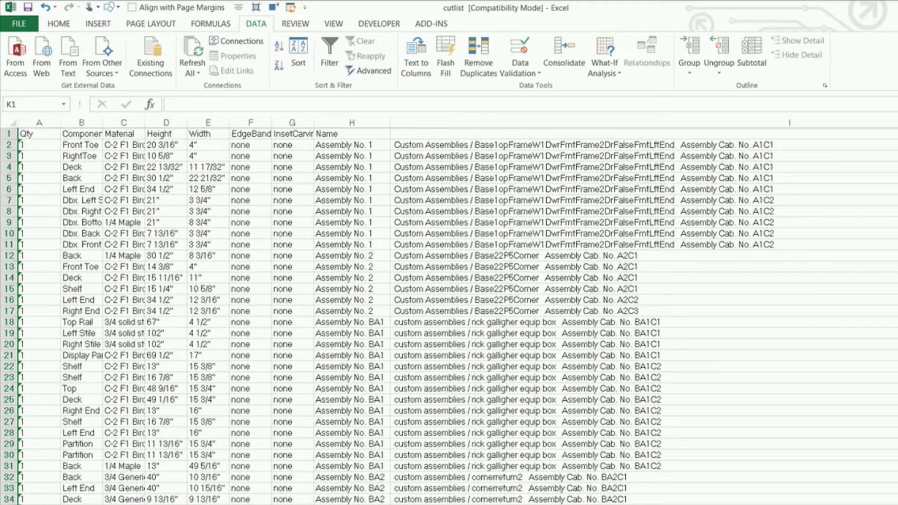
scroll(449, 312, "right", 7)
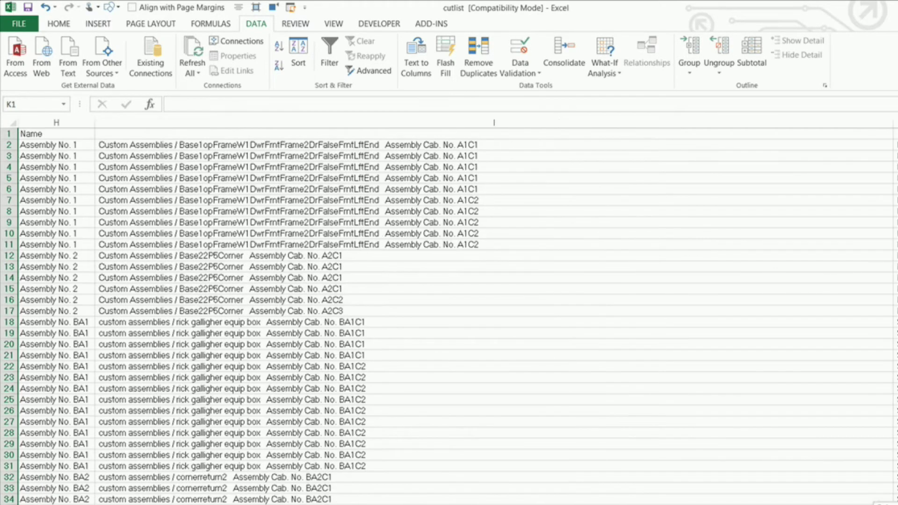
scroll(494, 122, "right", 3)
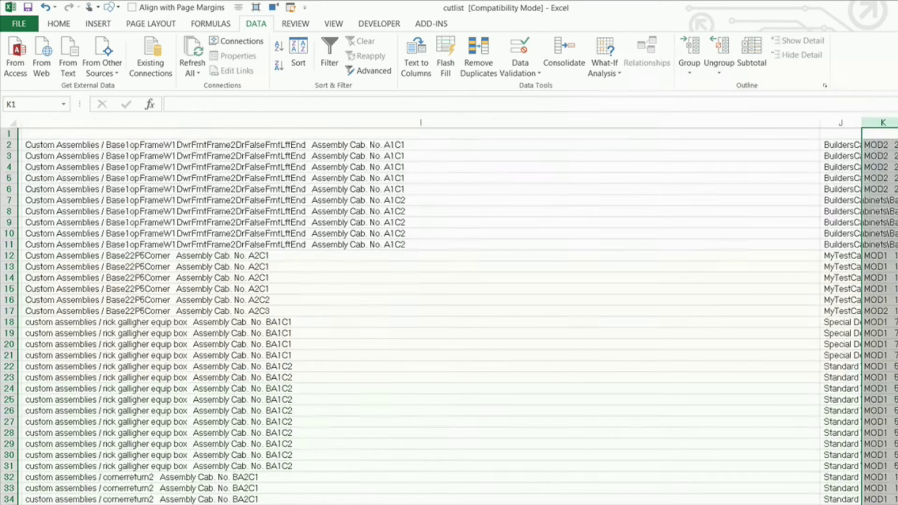
scroll(523, 123, "left", 6)
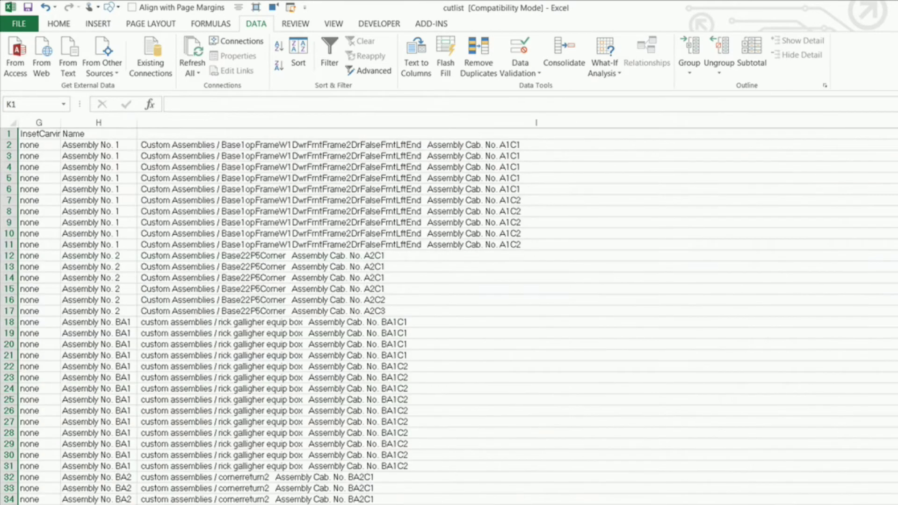
scroll(524, 123, "right", 4)
scroll(523, 122, "left", 2)
scroll(524, 123, "left", 1)
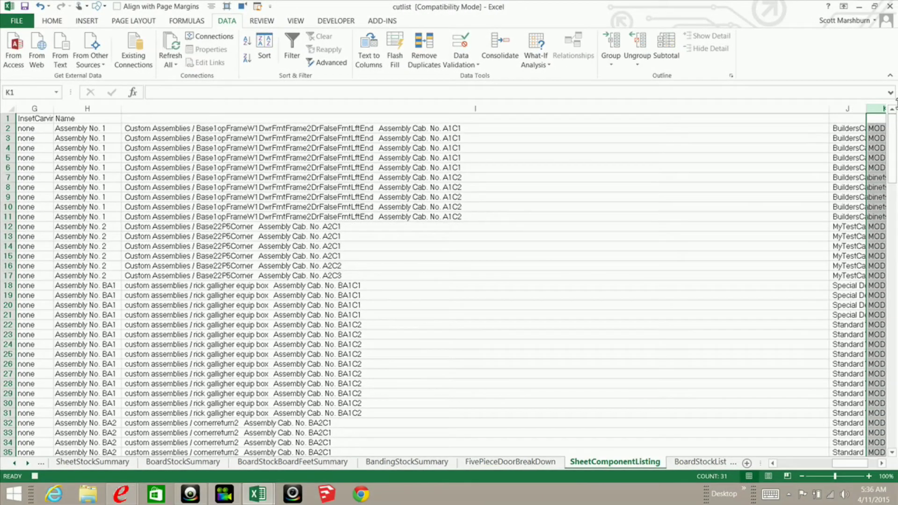
Step: Select every column from J to the sheet's end and delete them
left_click(853, 109)
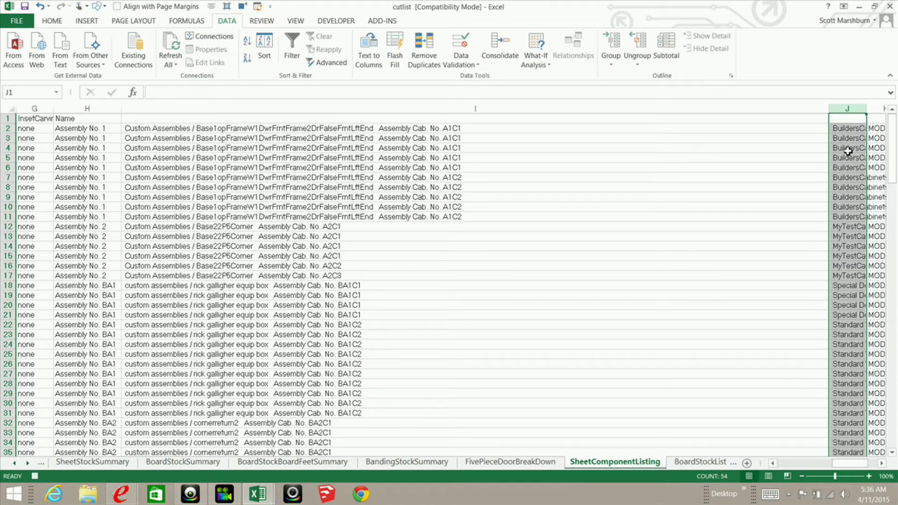
key("ctrl+shift+Right")
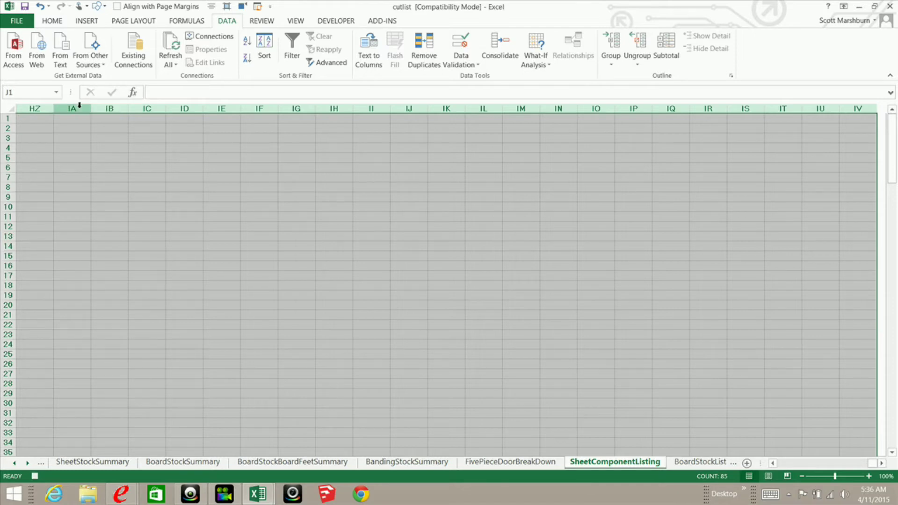
right_click(73, 110)
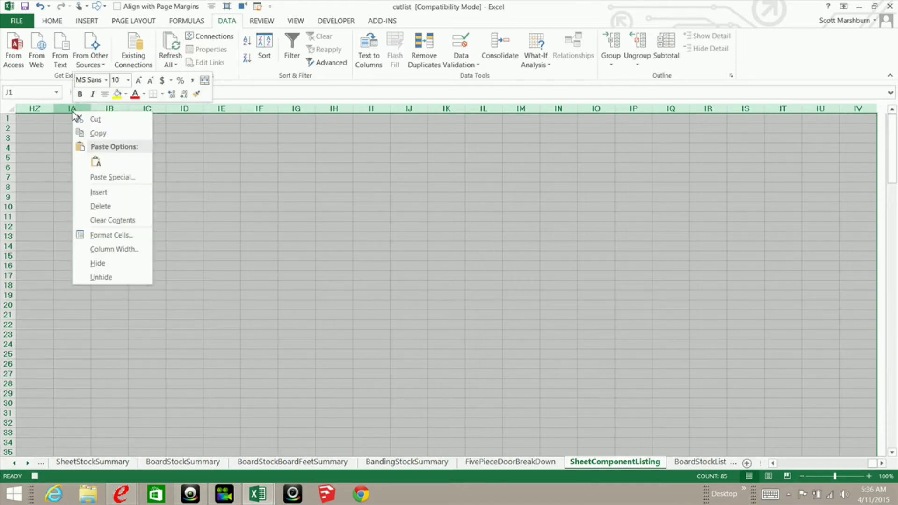
left_click(110, 205)
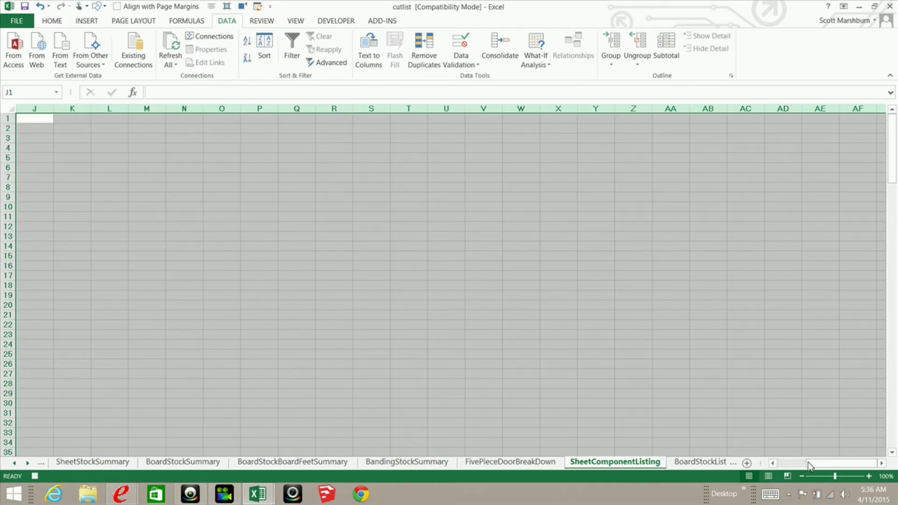
left_click_drag(810, 467, 791, 465)
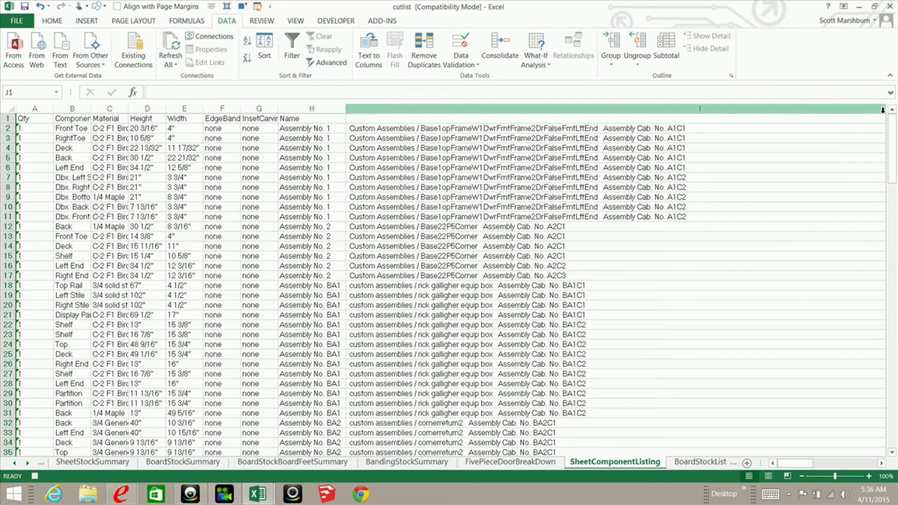
Step: Split column I with Text to Columns using a period '.' as the delimiter
scroll(773, 232, "right", 1)
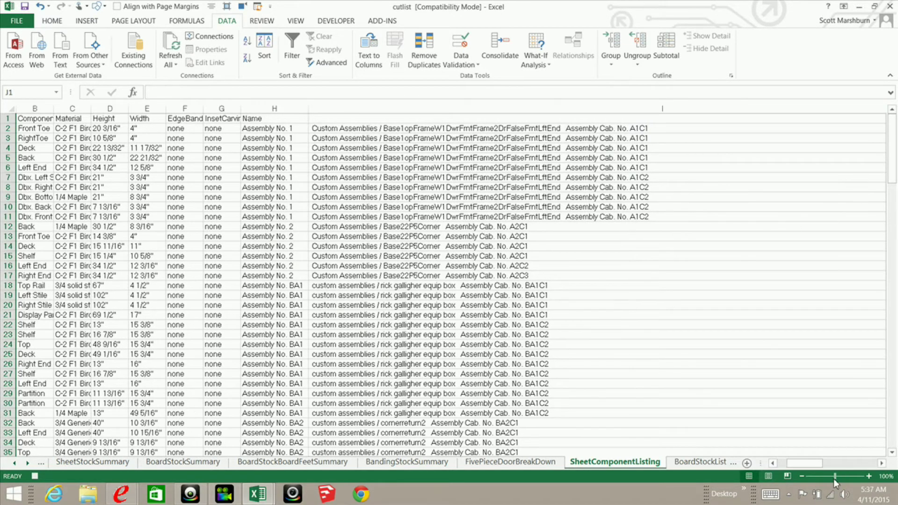
left_click_drag(815, 465, 844, 465)
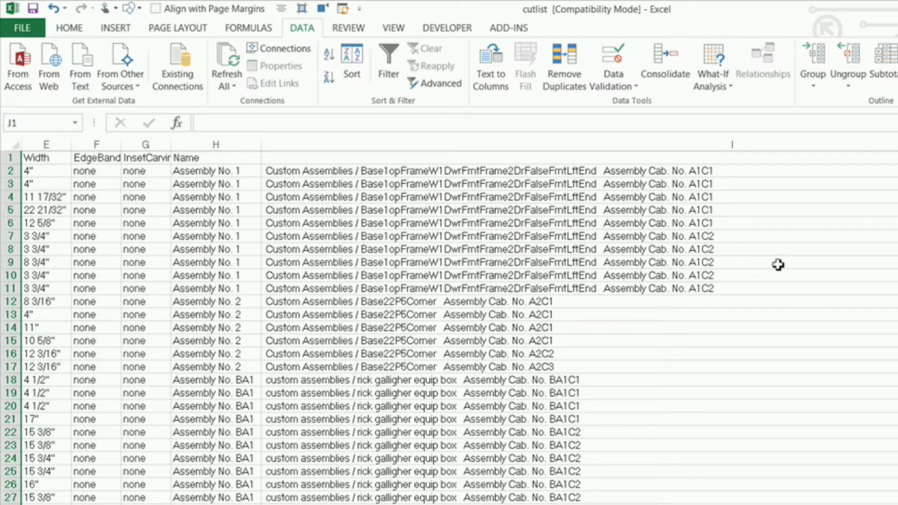
left_click(518, 143)
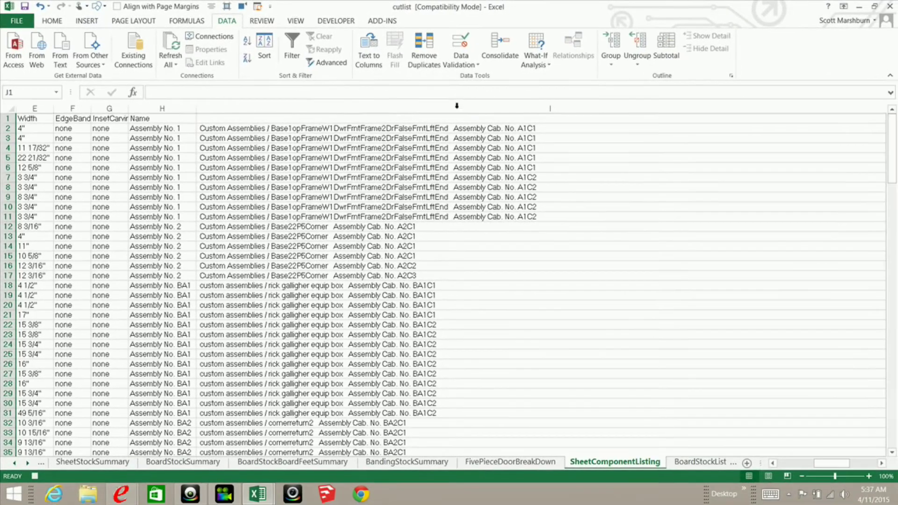
left_click(447, 108)
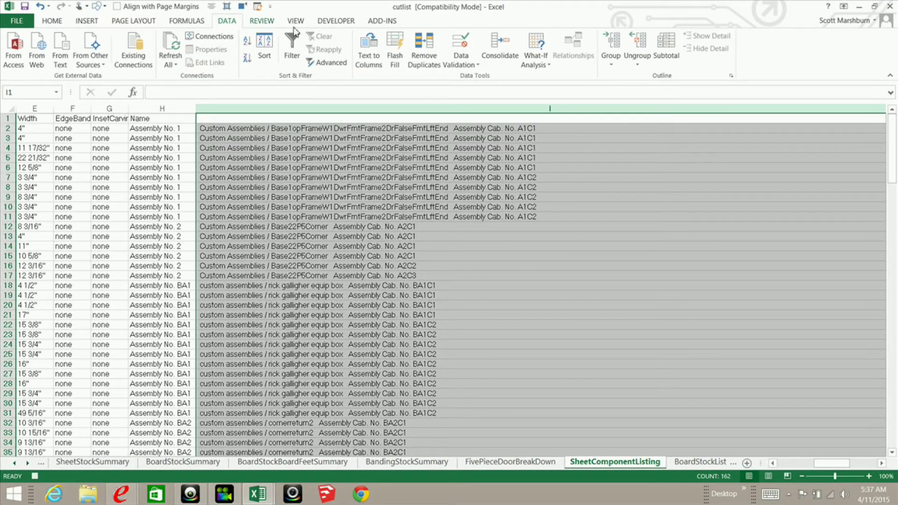
left_click(375, 66)
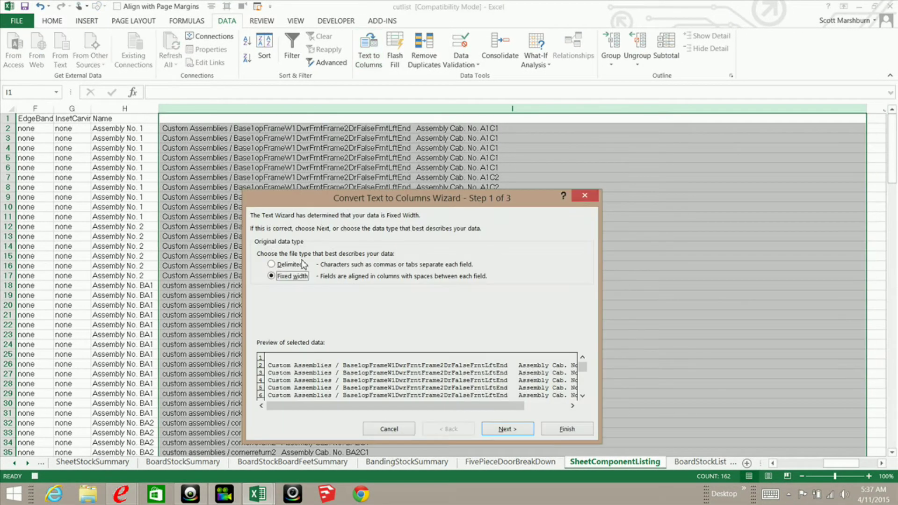
left_click(276, 264)
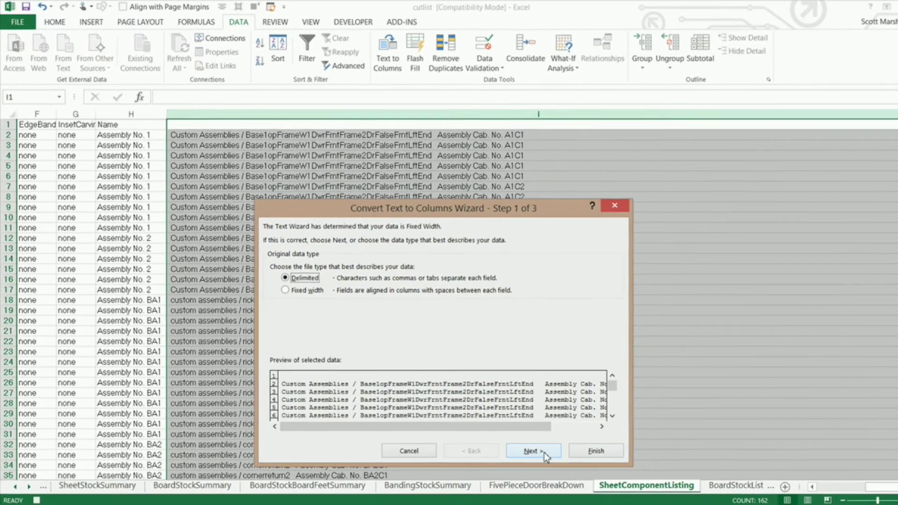
left_click(543, 453)
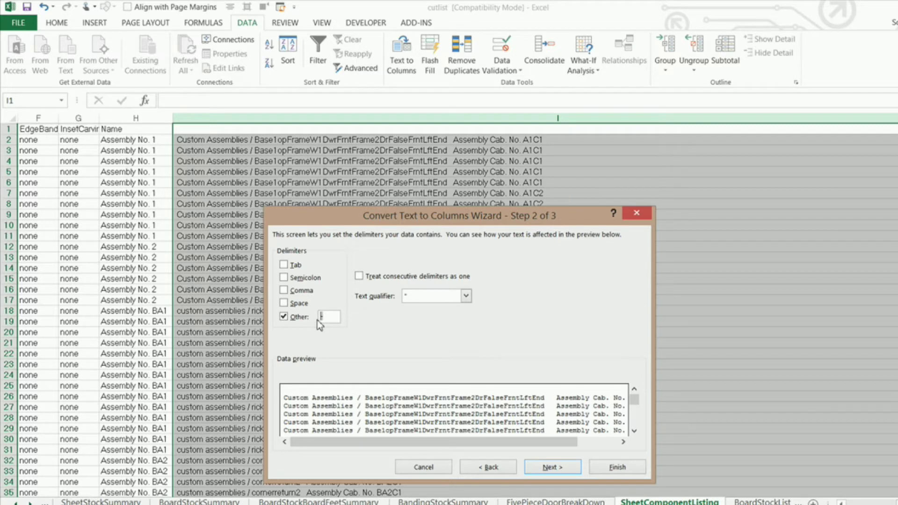
type(".")
left_click(613, 468)
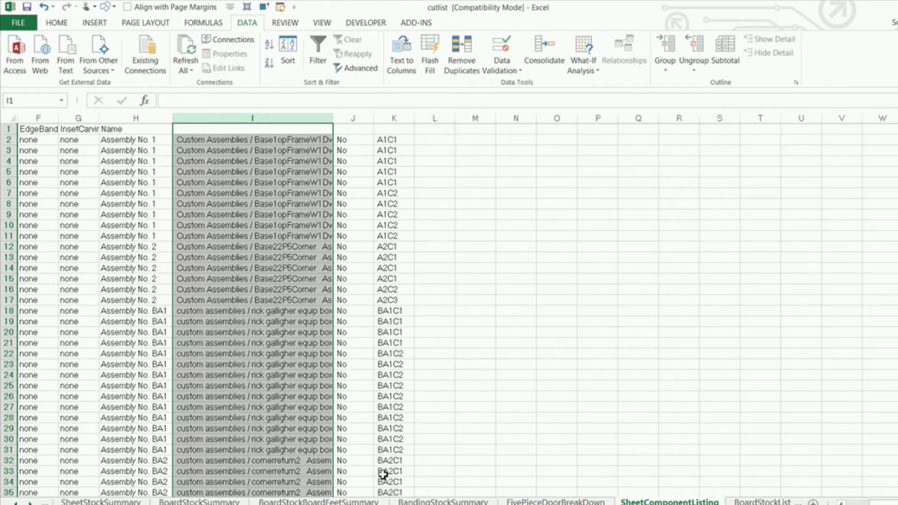
Step: Delete column J holding the leftover 'No' fragments so the cabinet codes shift left
left_click(359, 119)
right_click(357, 120)
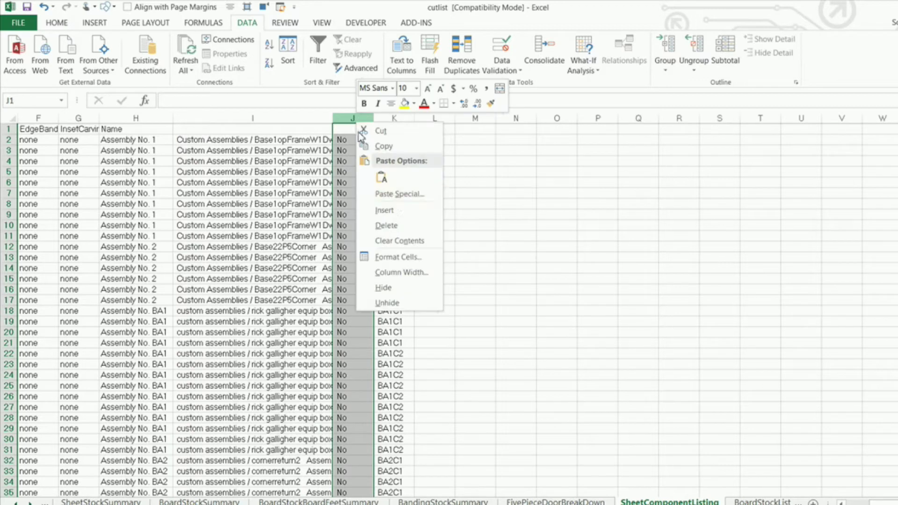
left_click(388, 226)
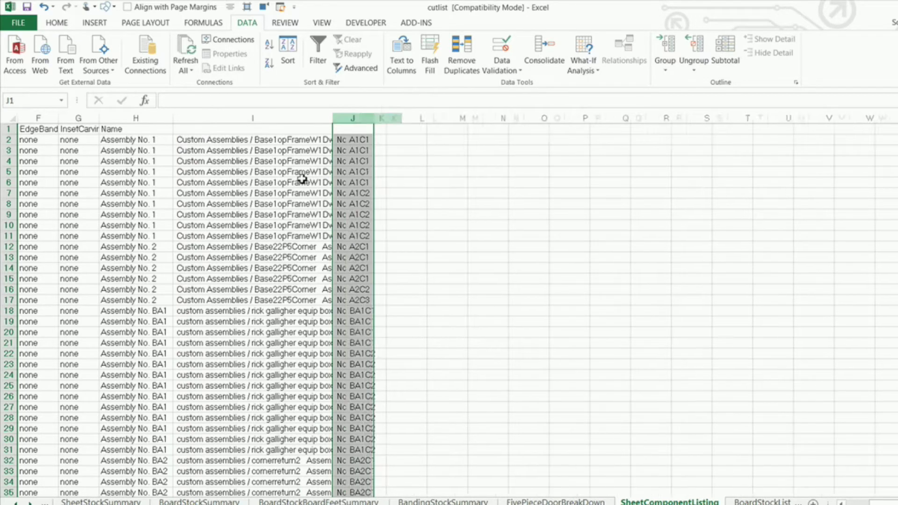
left_click(237, 141)
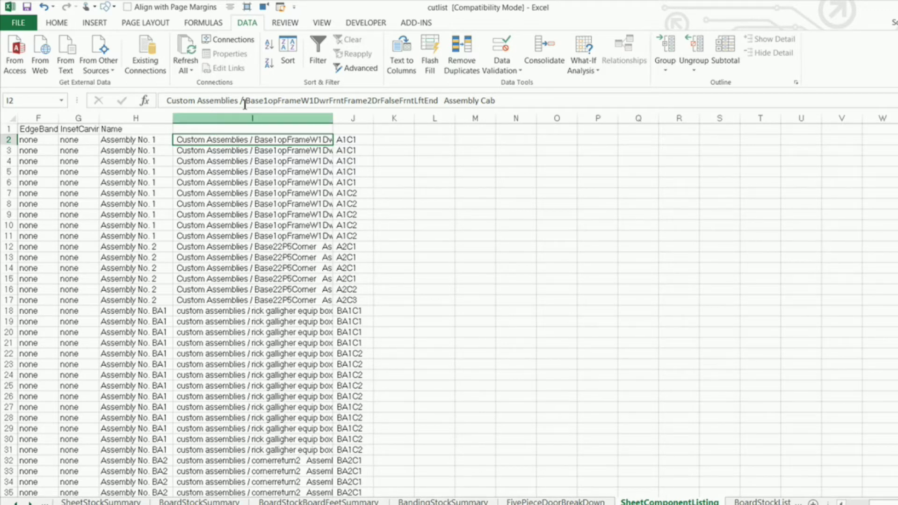
Step: Clear column I's contents, then check cells H2, I2 and J2
left_click(247, 118)
right_click(247, 119)
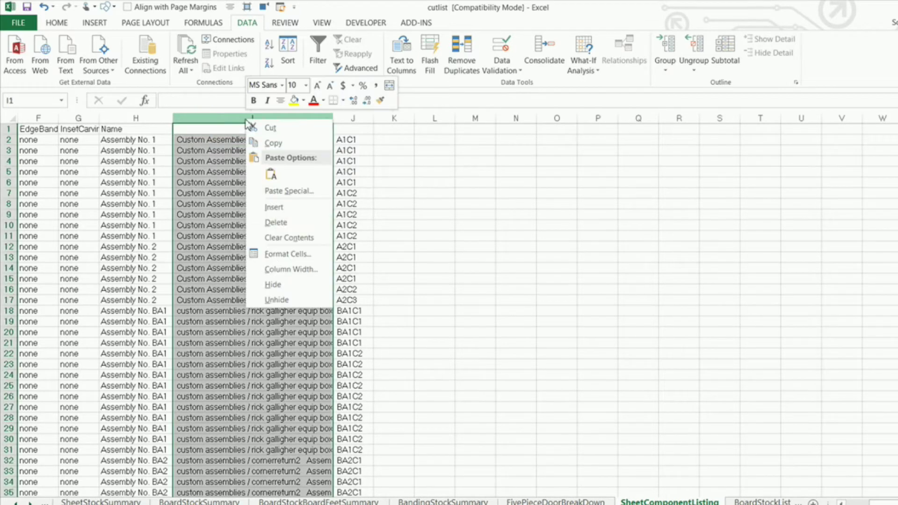
left_click(288, 238)
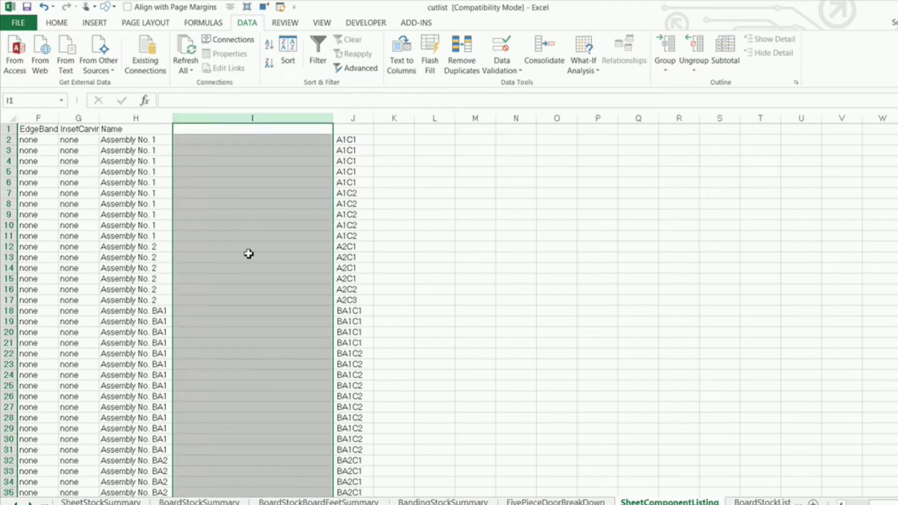
left_click(218, 140)
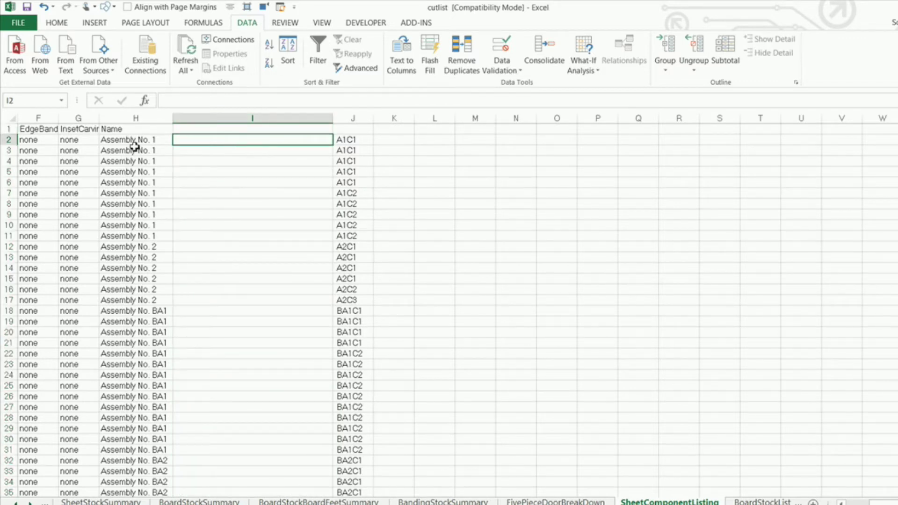
left_click(116, 141)
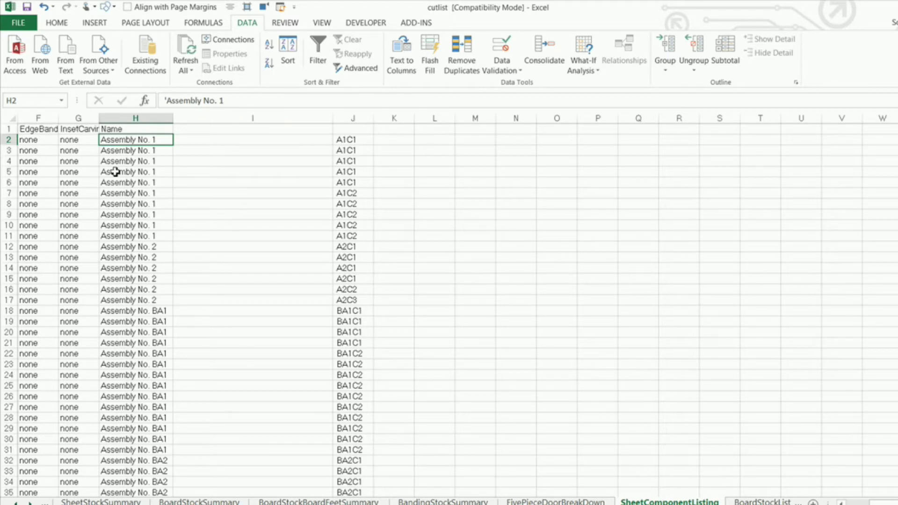
left_click(349, 140)
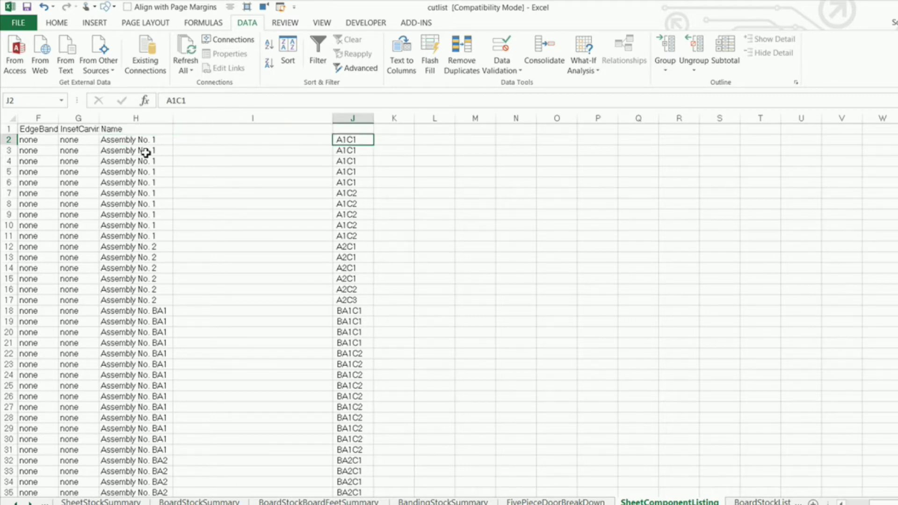
left_click(210, 129)
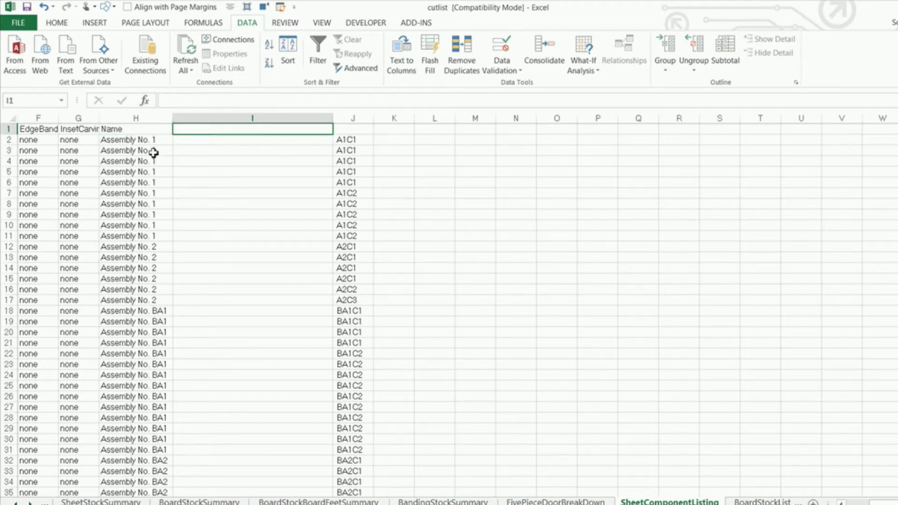
left_click(225, 141)
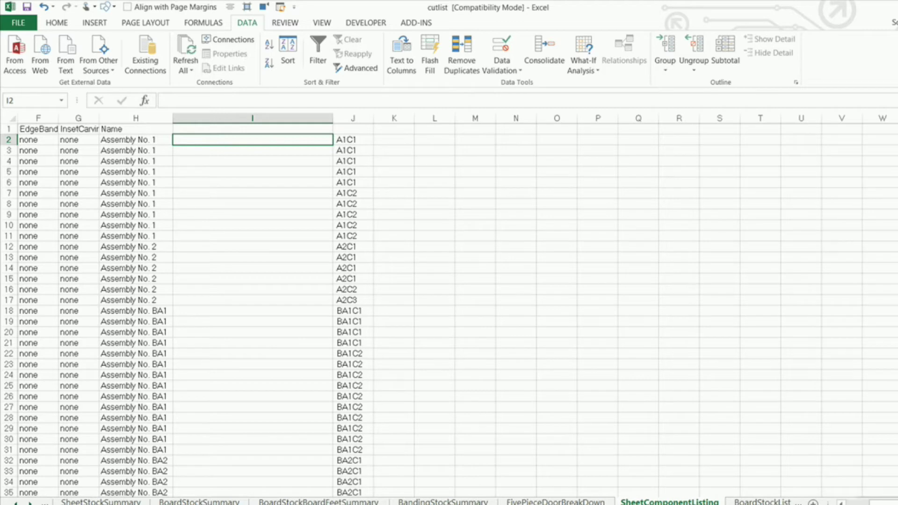
scroll(449, 310, "down", 17)
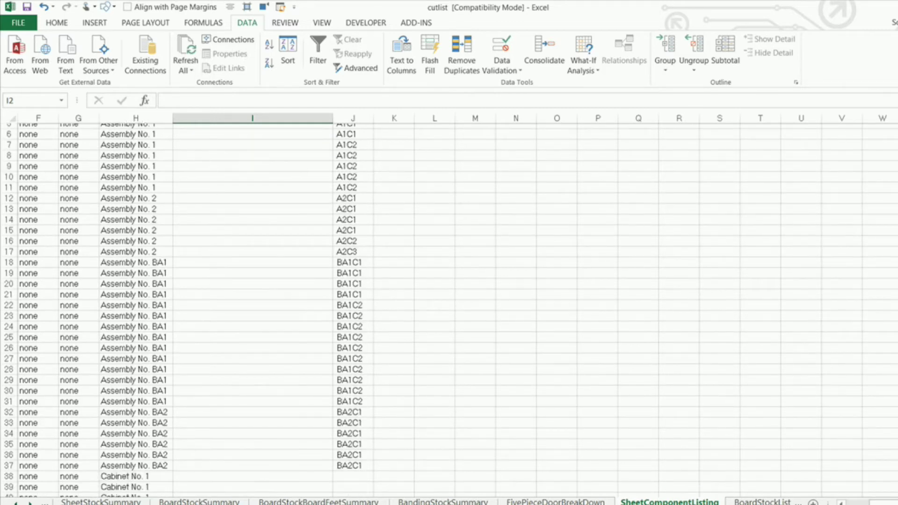
scroll(450, 310, "down", 20)
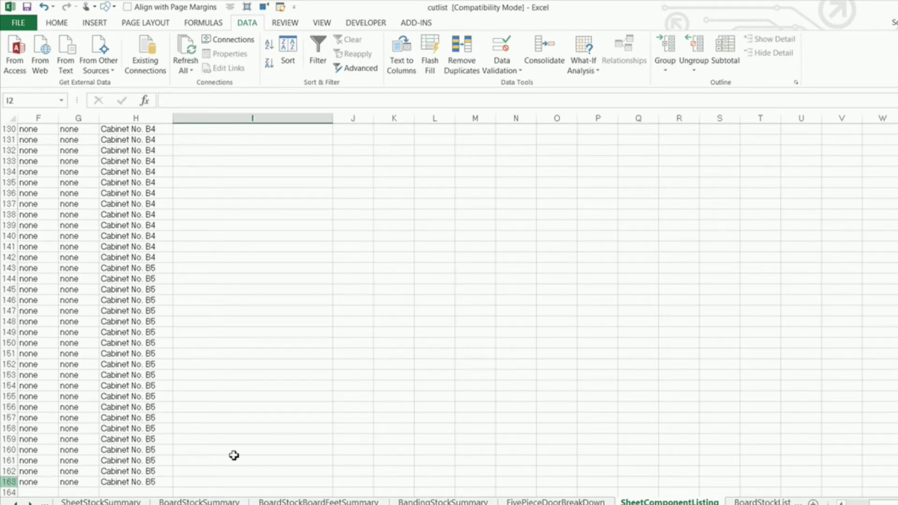
scroll(450, 310, "up", 20)
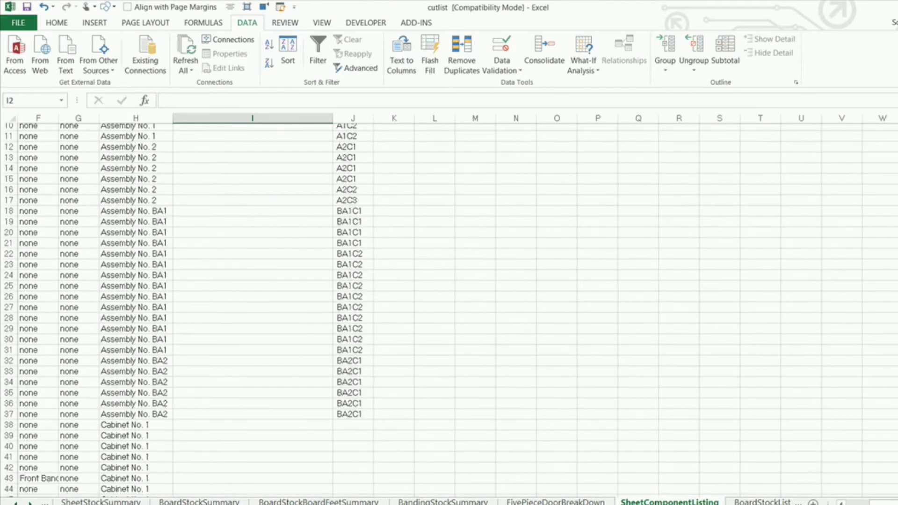
scroll(338, 188, "up", 3)
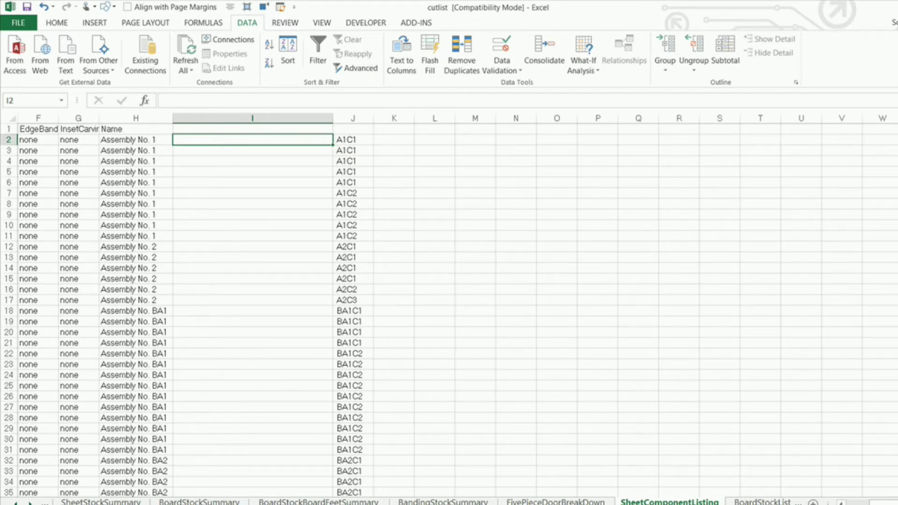
scroll(449, 309, "down", 20)
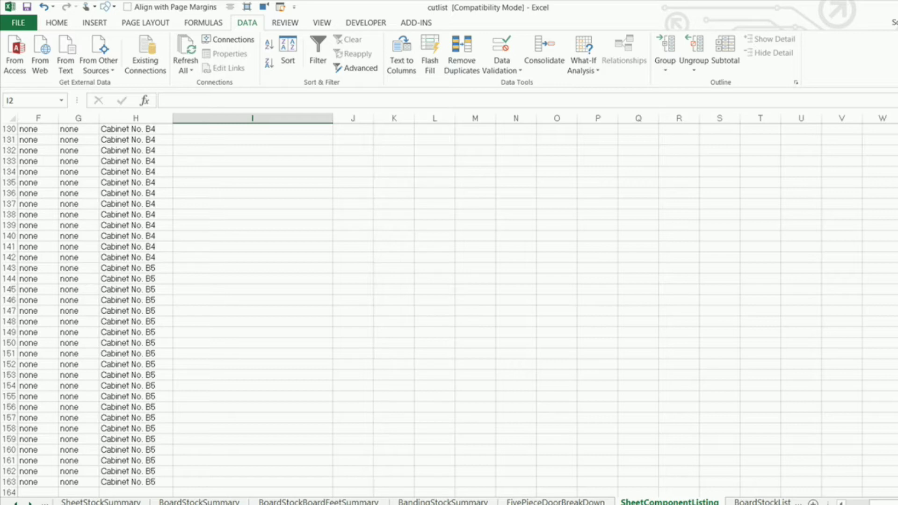
scroll(449, 309, "up", 20)
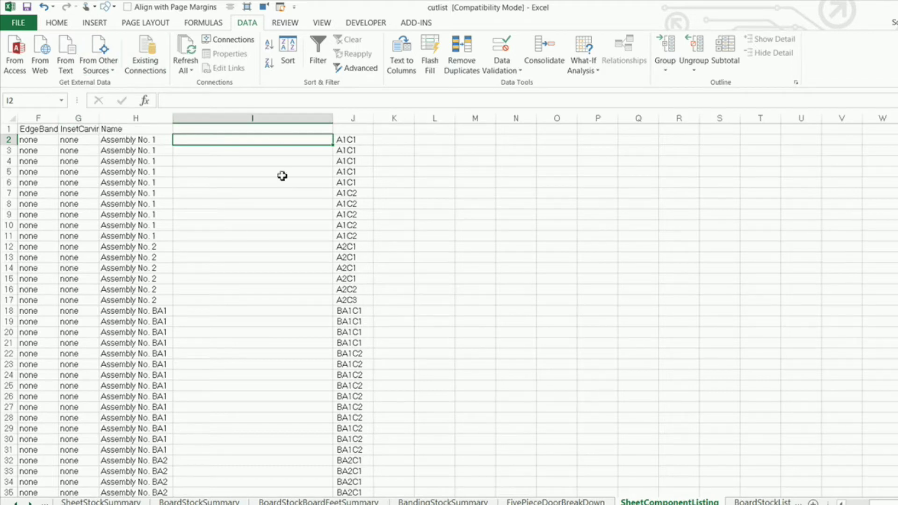
left_click(124, 130)
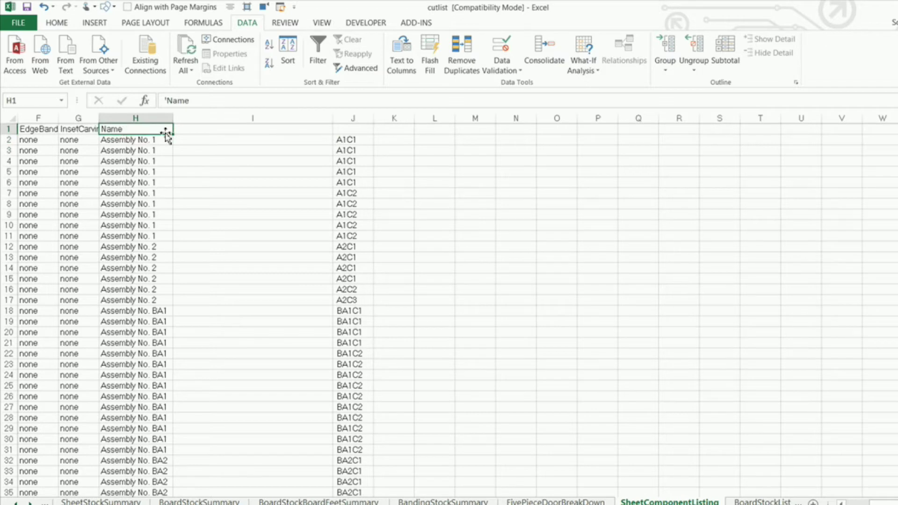
Step: Copy the Name column H1:H163 and paste it into column I
key("ctrl+shift+Down")
right_click(123, 155)
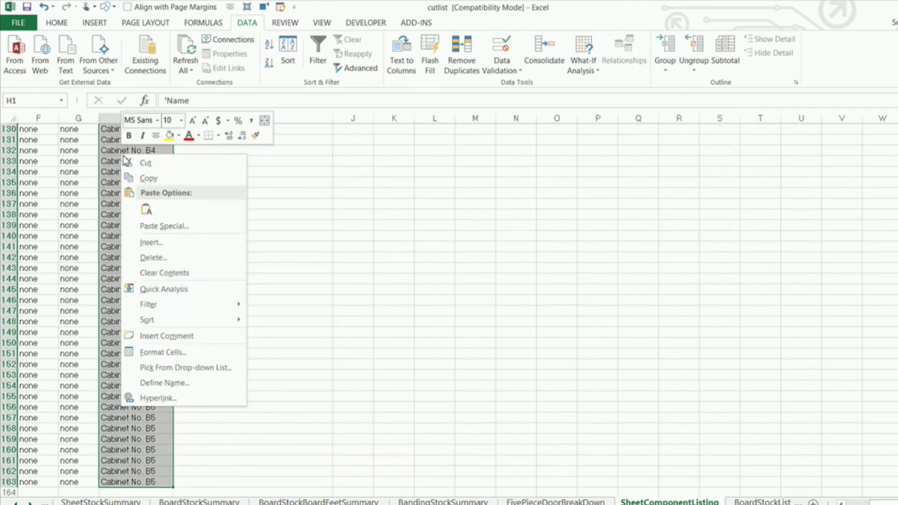
left_click(155, 180)
scroll(155, 182, "up", 20)
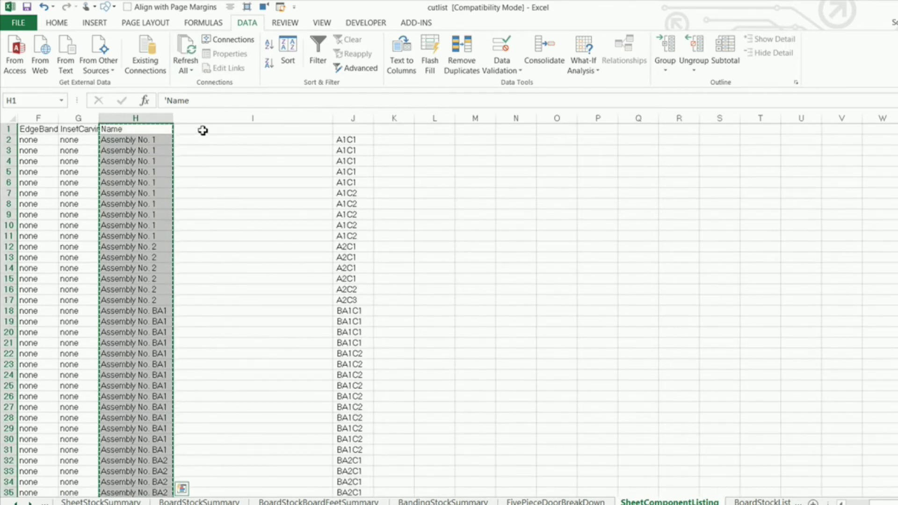
left_click(202, 130)
right_click(203, 131)
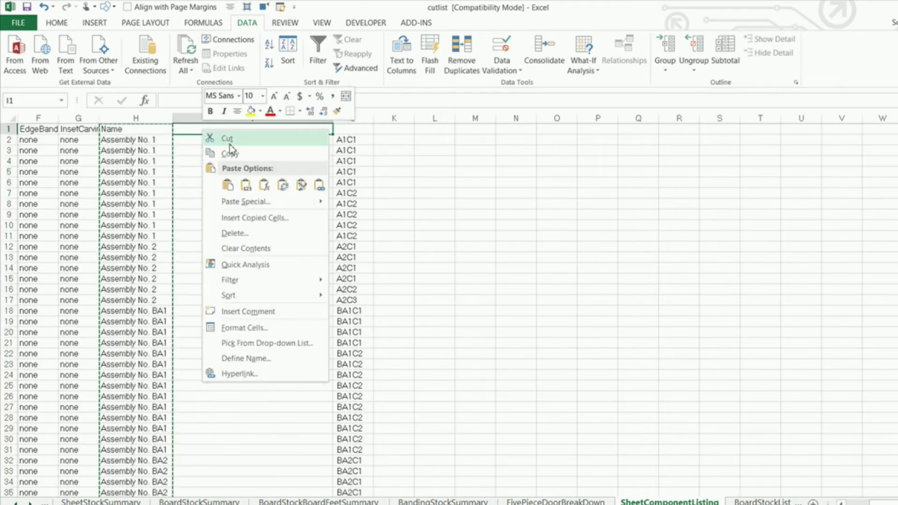
left_click(241, 185)
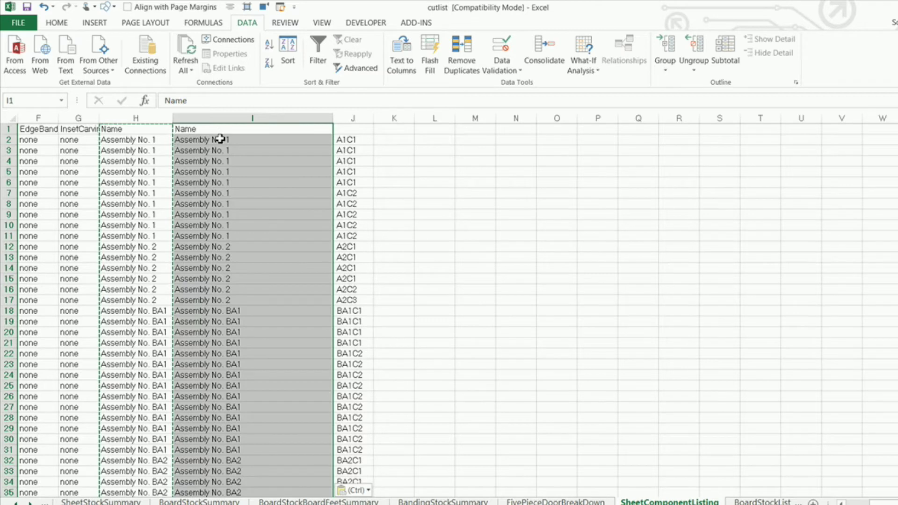
key("Escape")
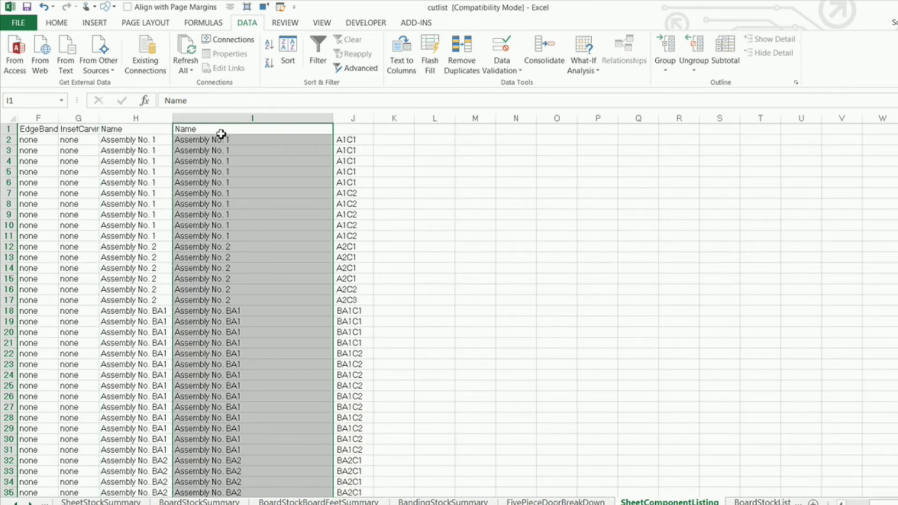
left_click(221, 132)
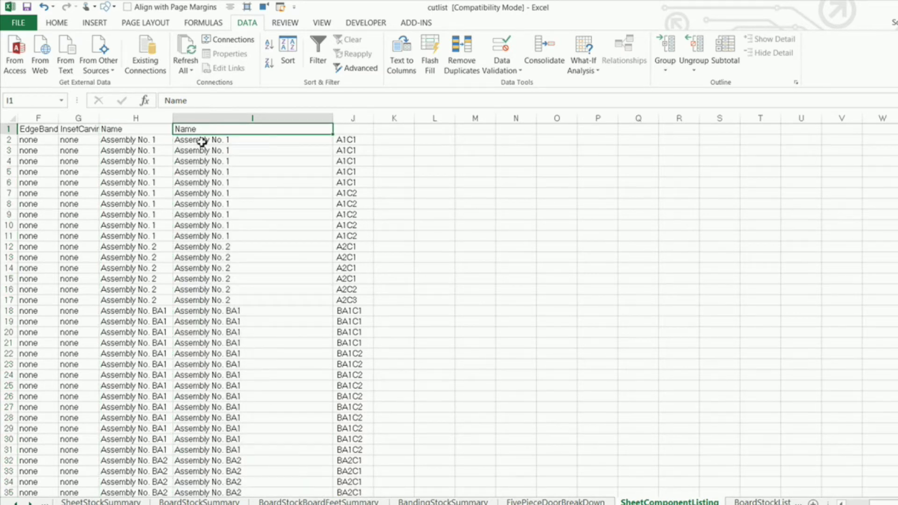
left_click(202, 142)
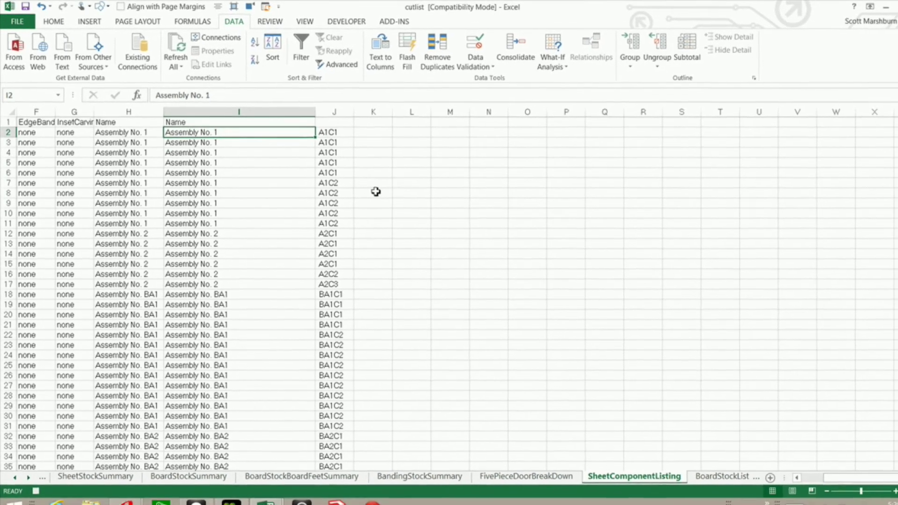
Step: Fill I2:I163 with =H2&J2 using Ctrl+Enter, giving entries like 'Assembly No. 1 A1C1'
key("ctrl+shift+Down")
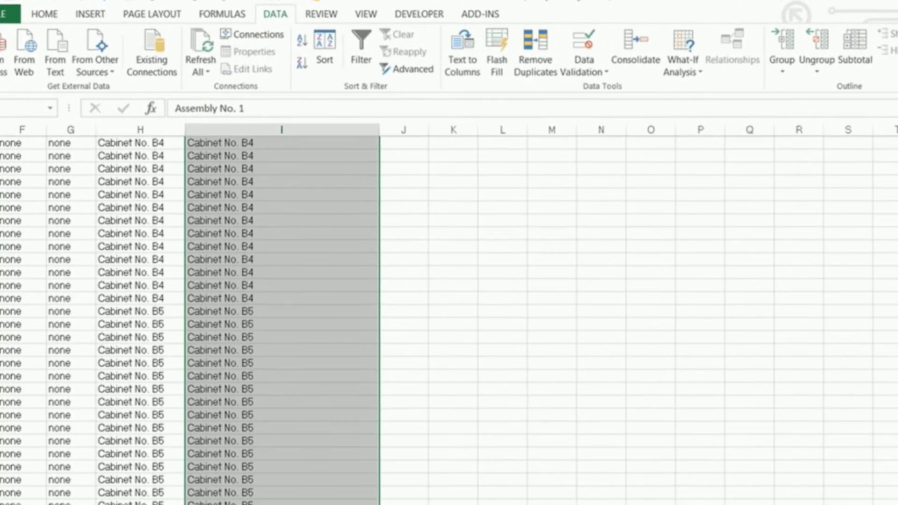
scroll(384, 170, "up", 20)
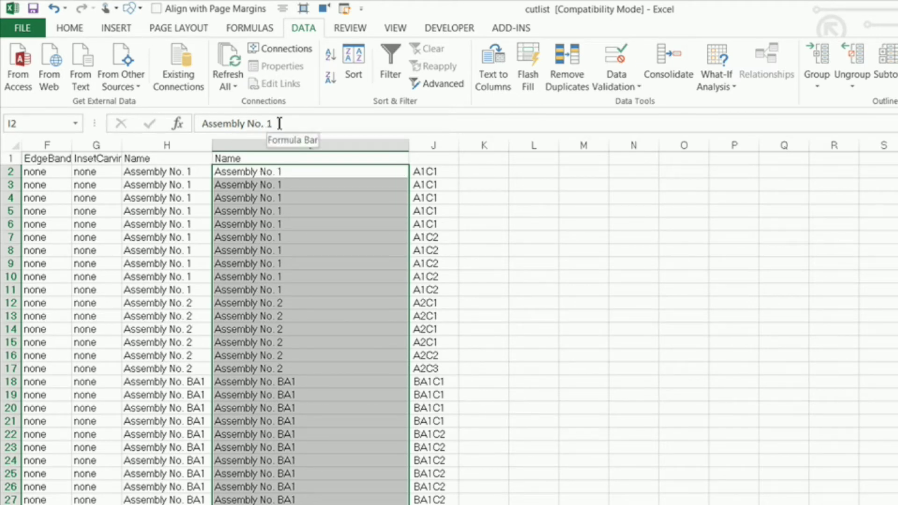
left_click_drag(271, 124, 168, 124)
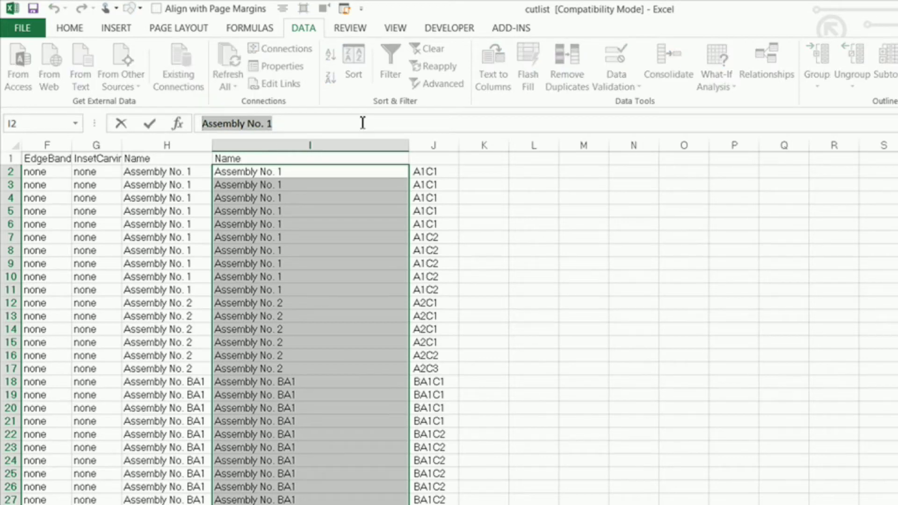
type("=")
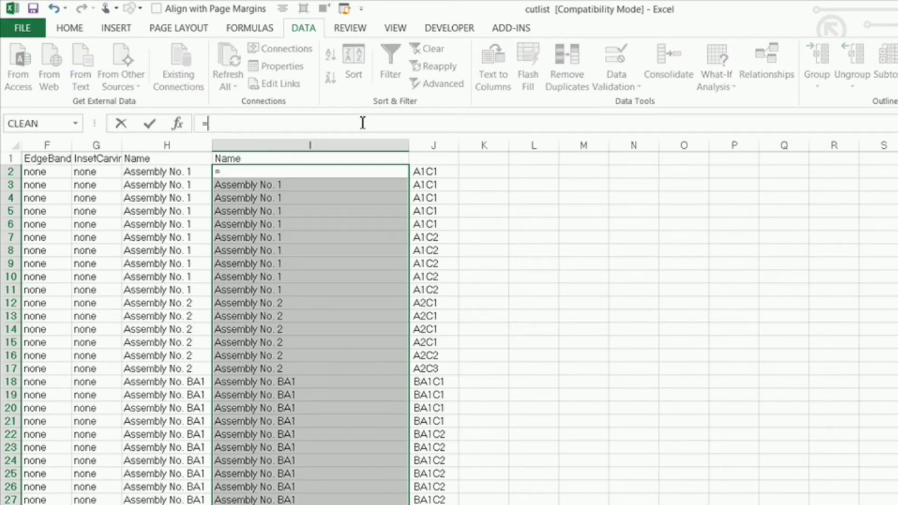
left_click(169, 176)
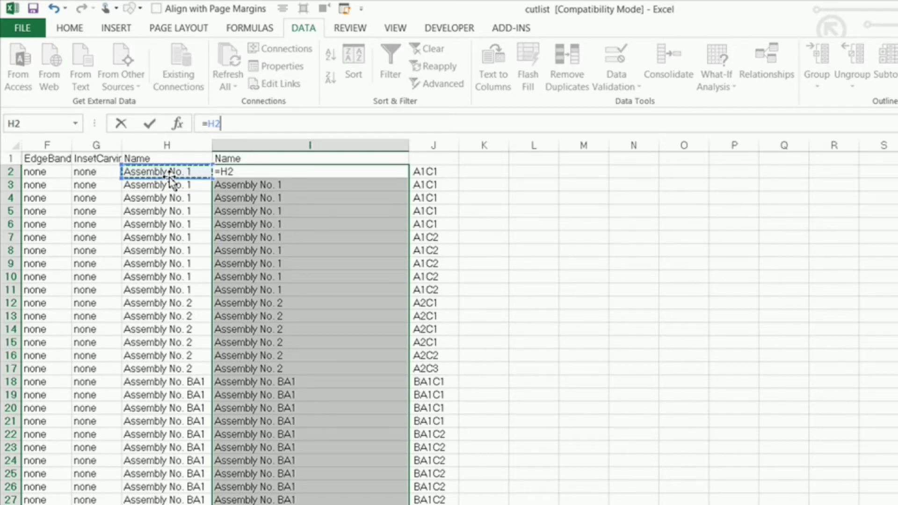
type("&")
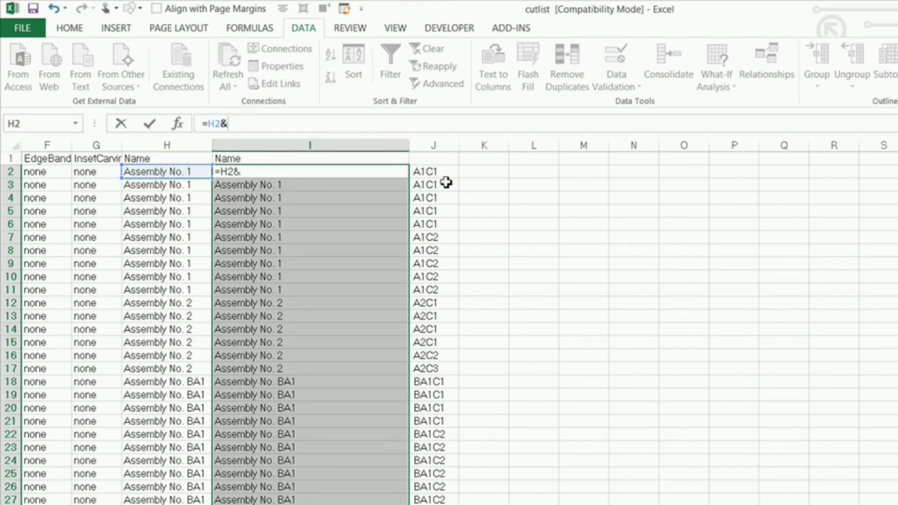
left_click(439, 175)
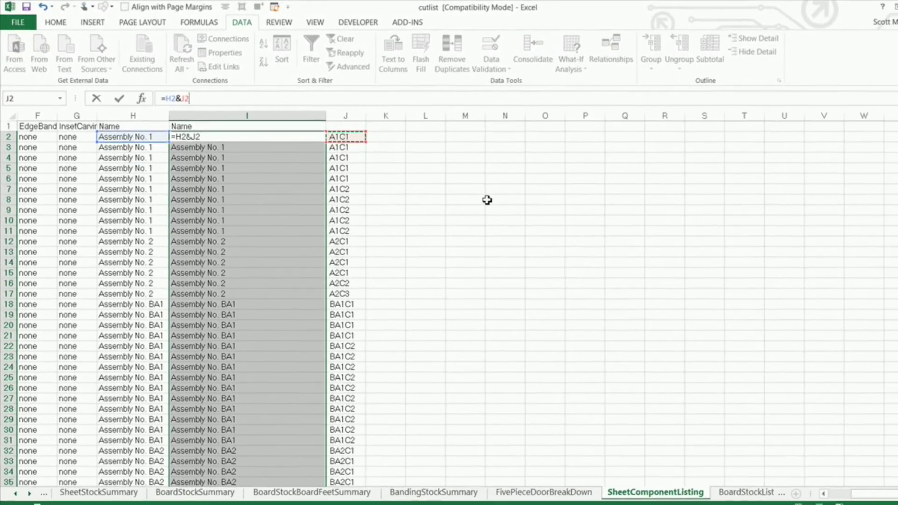
key("ctrl+Return")
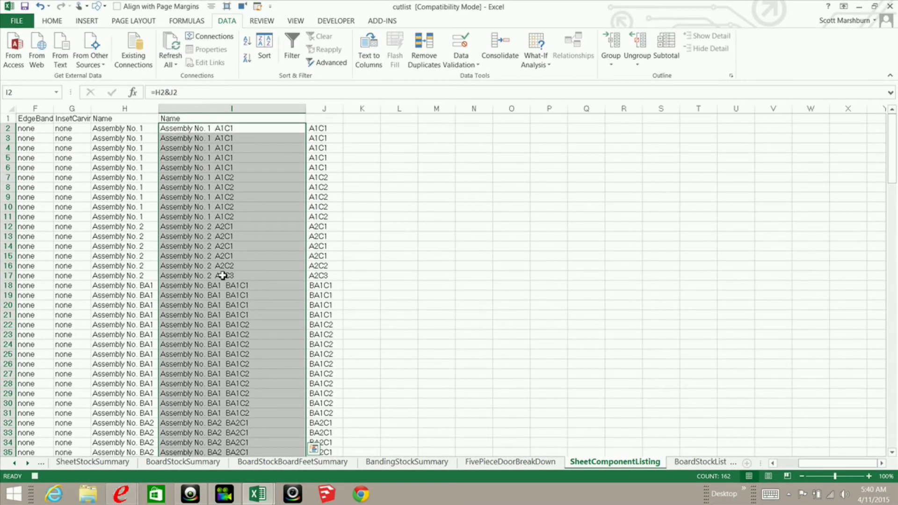
left_click(178, 121)
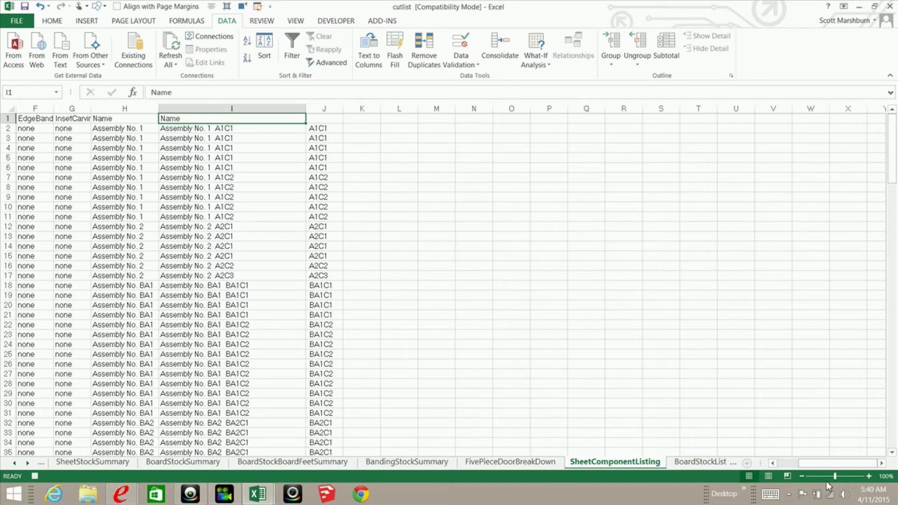
left_click_drag(852, 467, 818, 480)
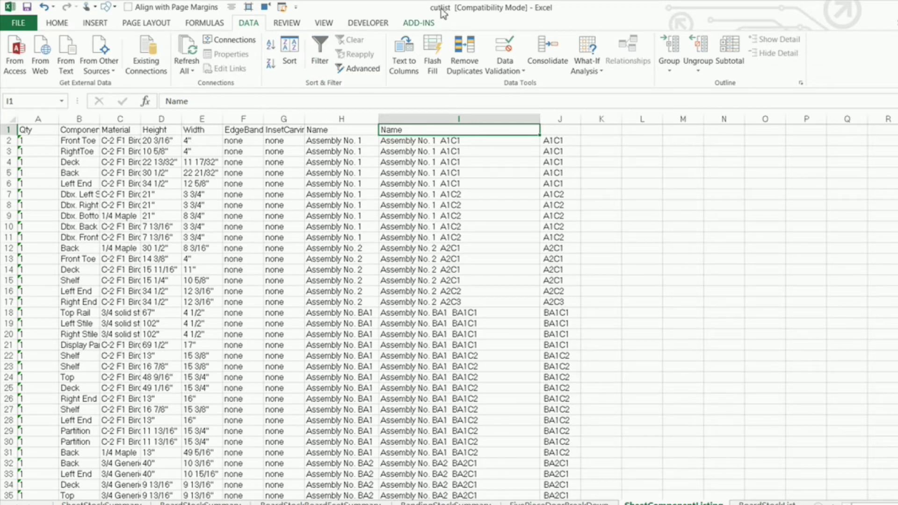
left_click(56, 23)
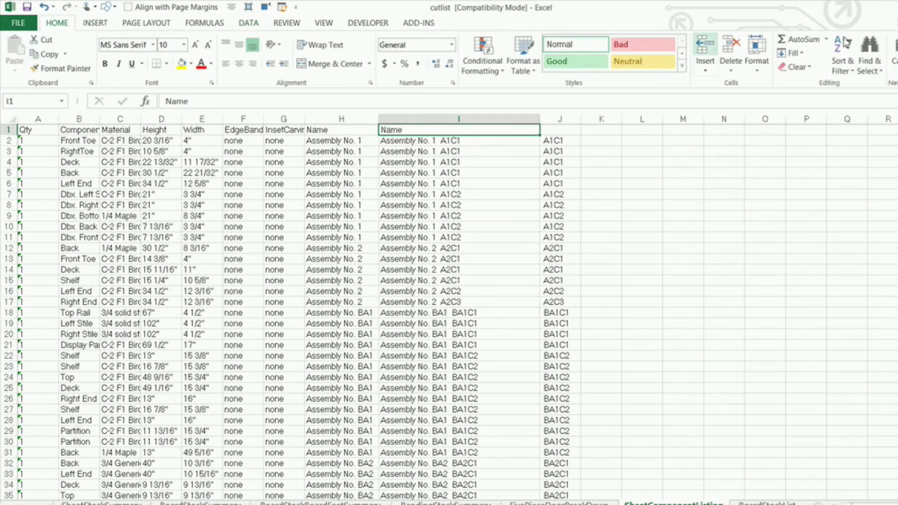
Step: Replace every inch mark (") in the sheet with nothing, making 101 replacements
left_click(871, 68)
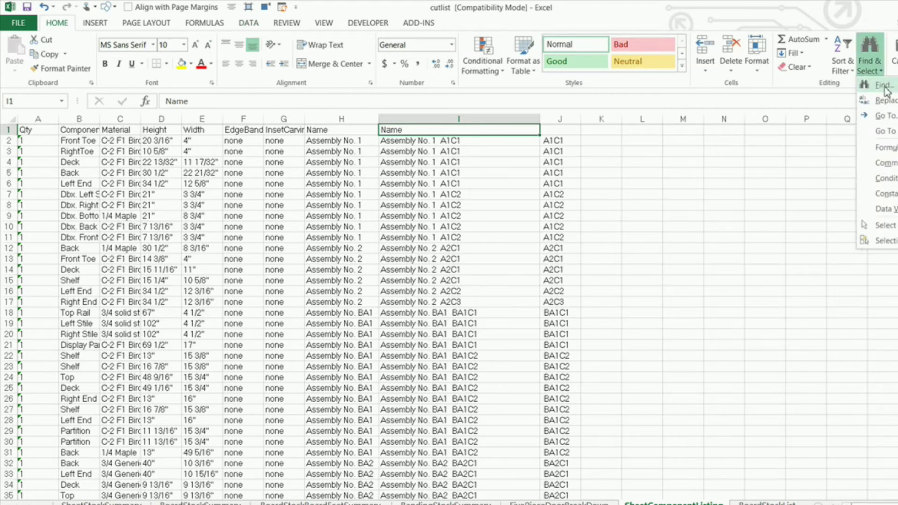
left_click(882, 84)
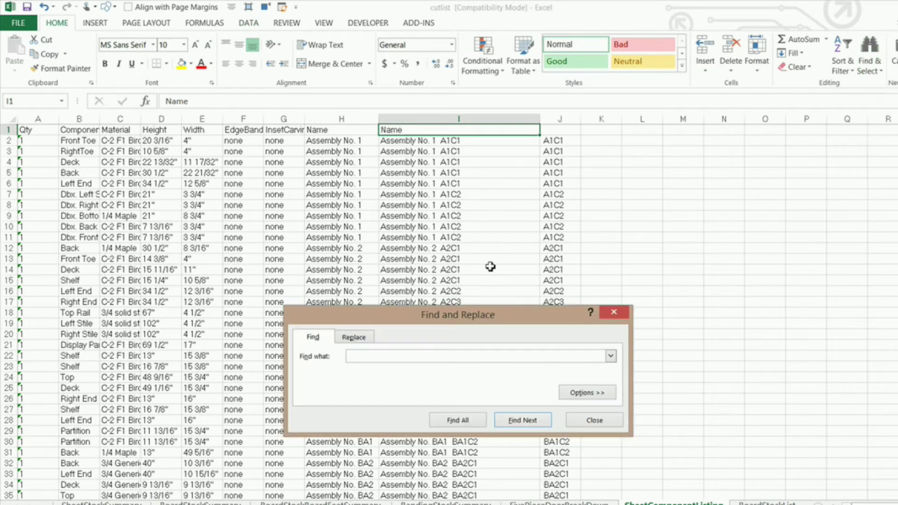
left_click(354, 338)
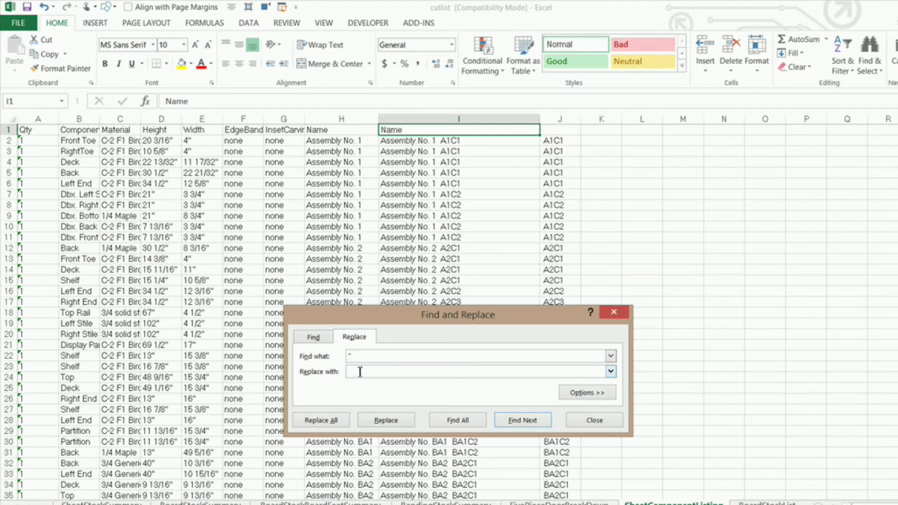
left_click(335, 423)
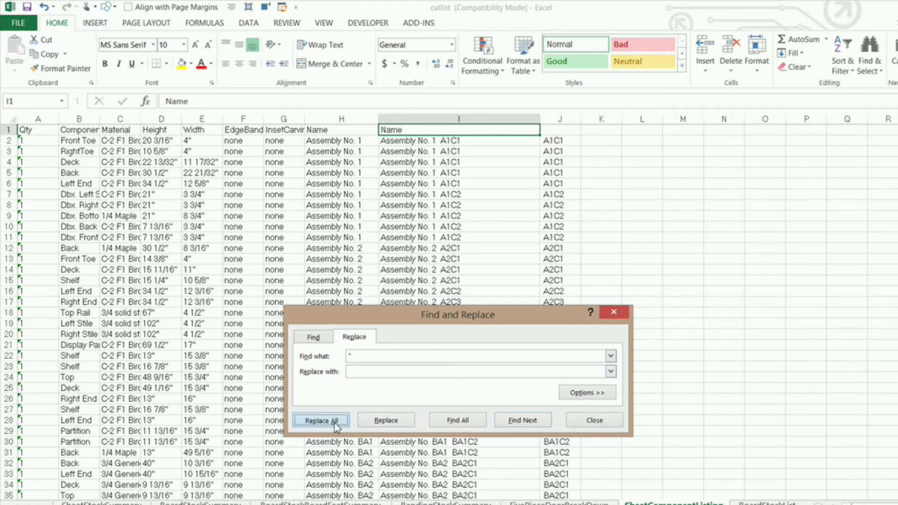
left_click(490, 303)
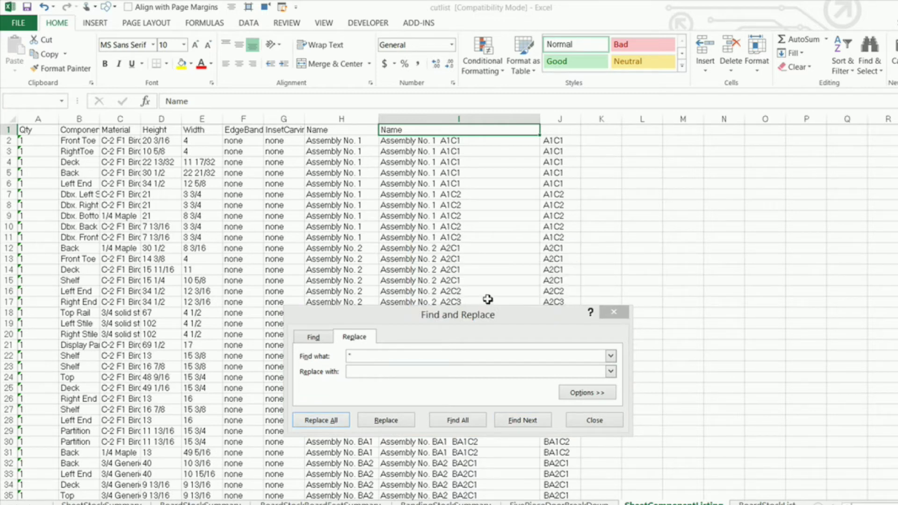
left_click(594, 421)
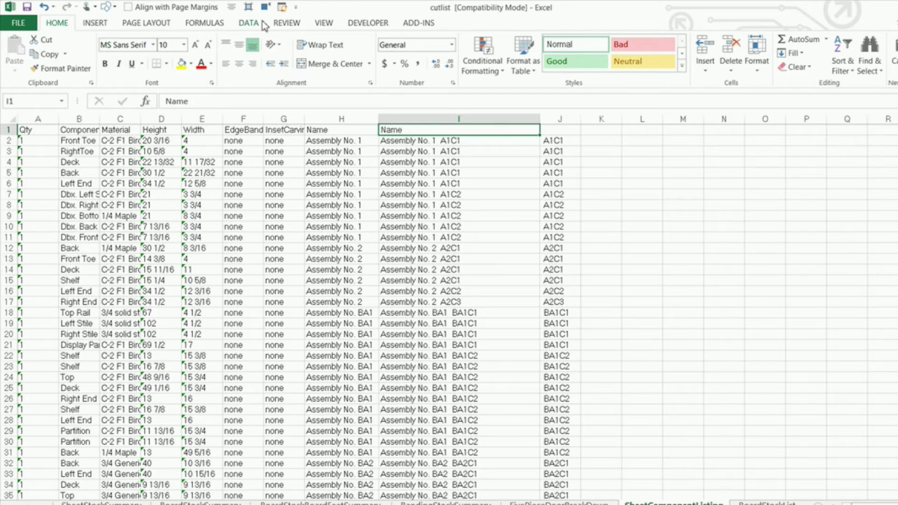
Step: Convert Qty, Height and Width (columns A, D, E) to numbers with Text to Columns
left_click(249, 23)
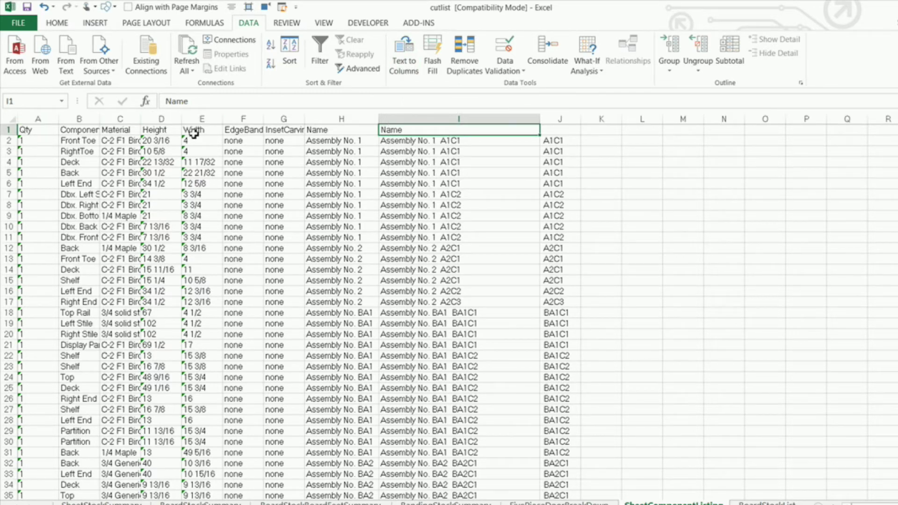
left_click(33, 120)
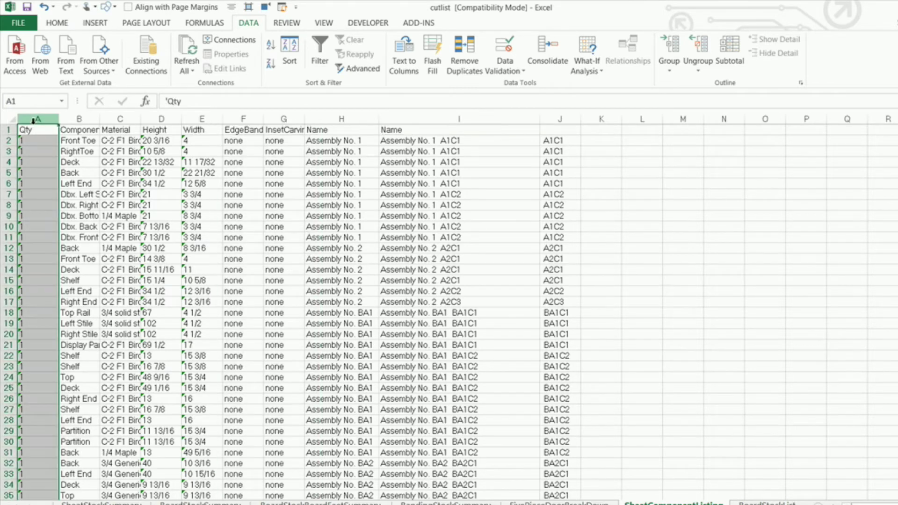
left_click(404, 64)
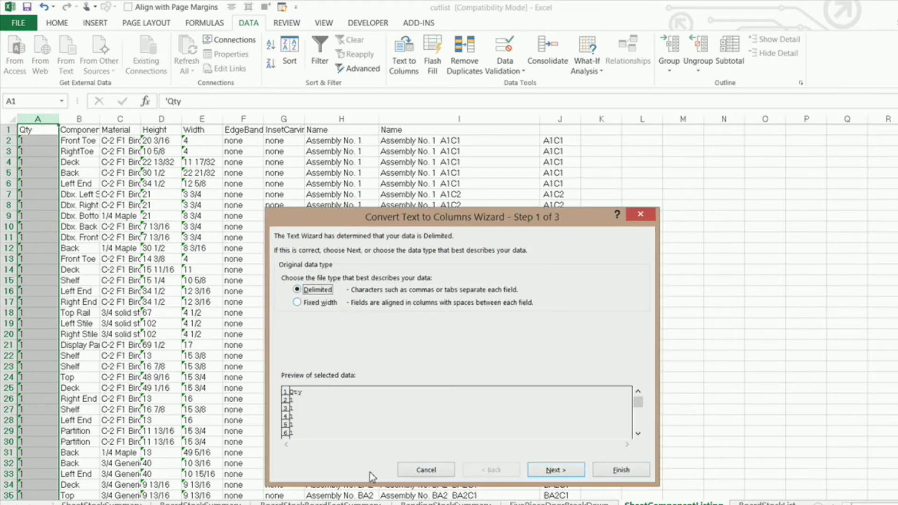
left_click(621, 469)
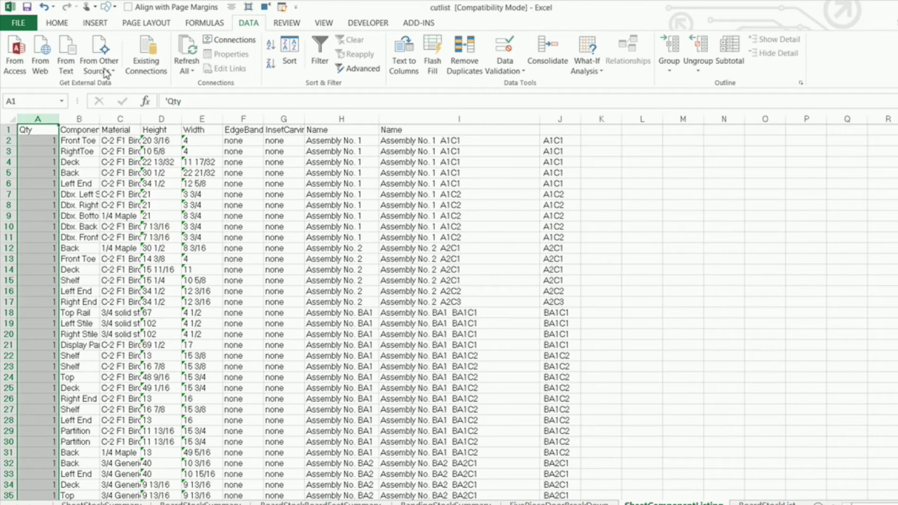
left_click(171, 121)
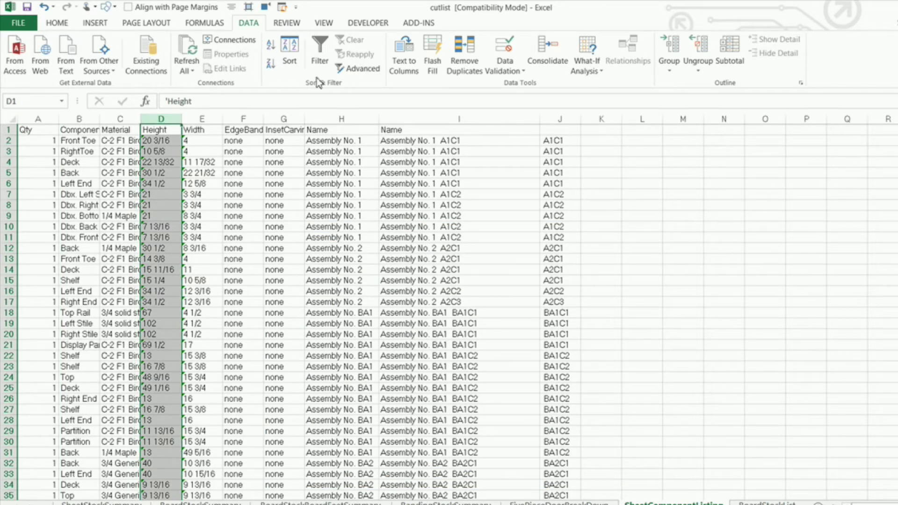
left_click(405, 65)
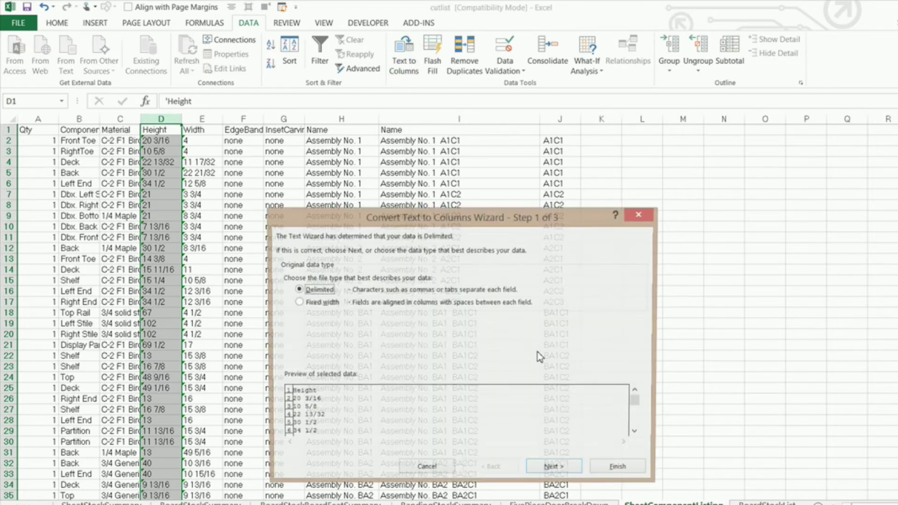
left_click(633, 470)
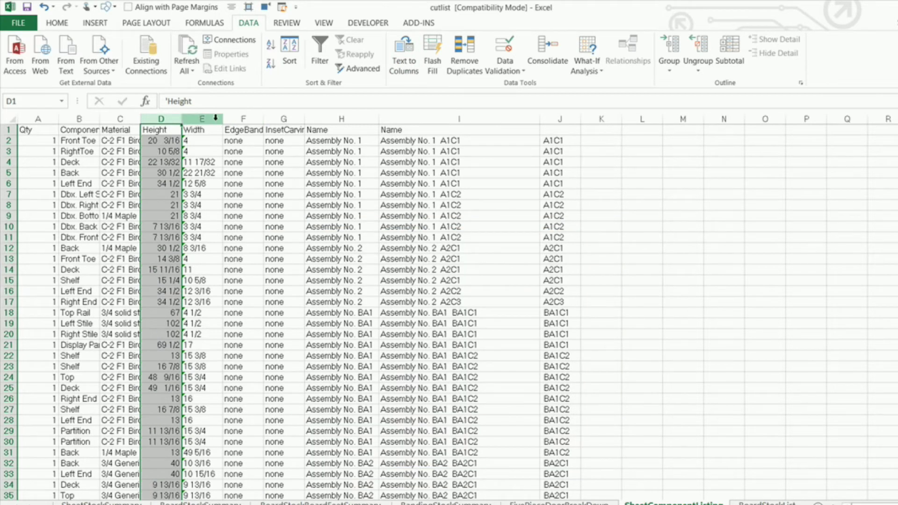
left_click(214, 119)
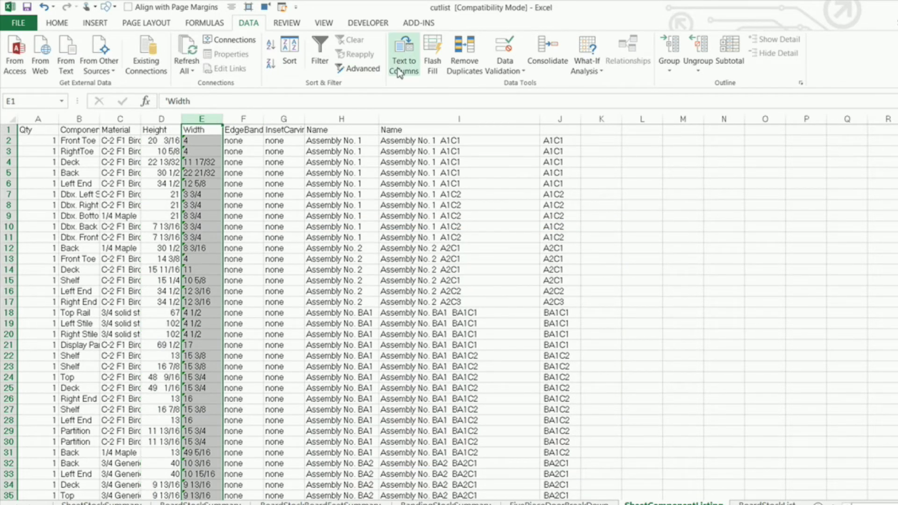
left_click(621, 470)
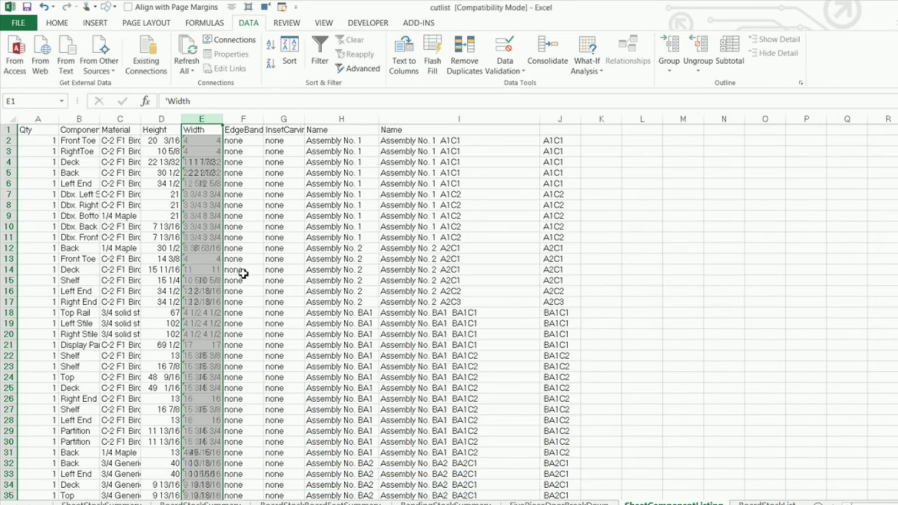
left_click(166, 140)
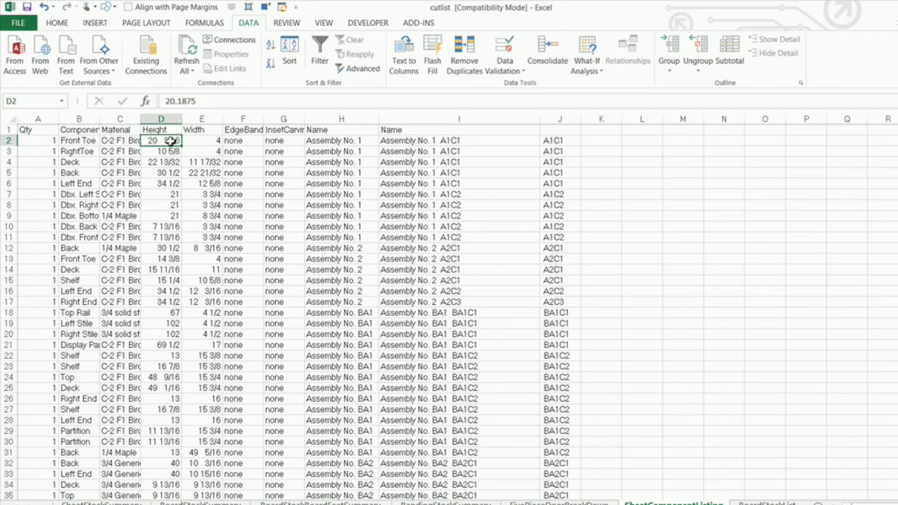
Step: Format D2:E163 with the Fraction format, up to two digits (21/25)
left_click_drag(167, 140, 200, 140)
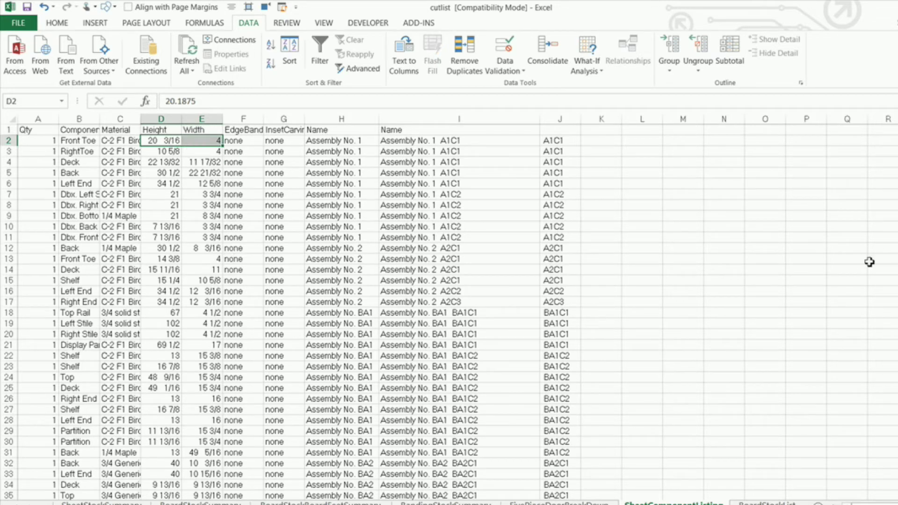
key("ctrl+shift+Down")
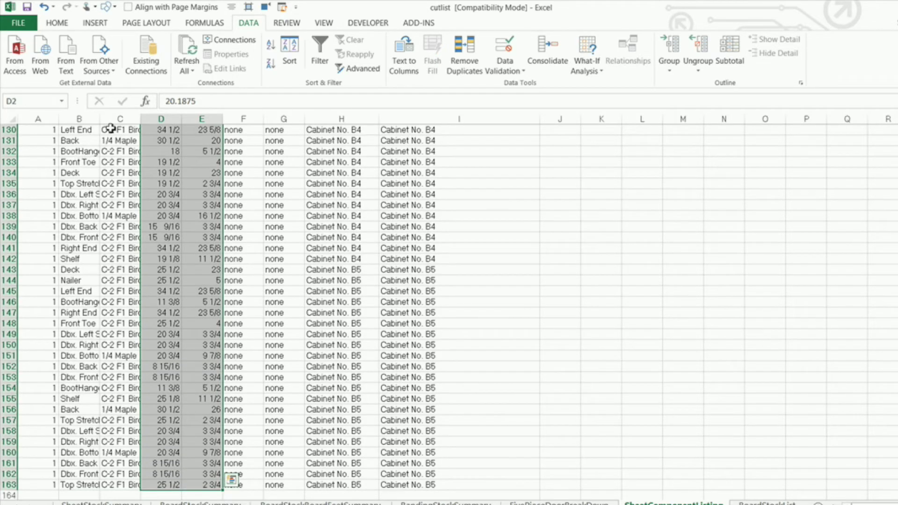
right_click(176, 179)
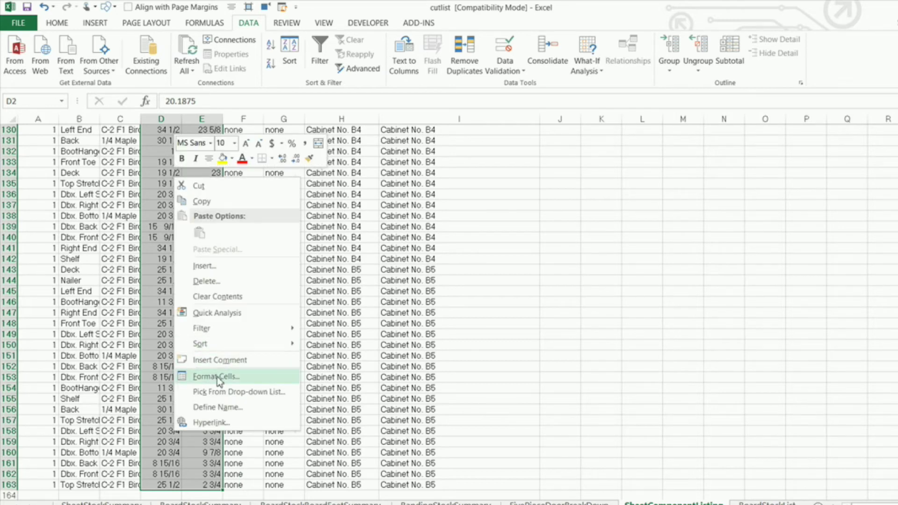
key("Escape")
scroll(116, 231, "up", 20)
key("ctrl+1")
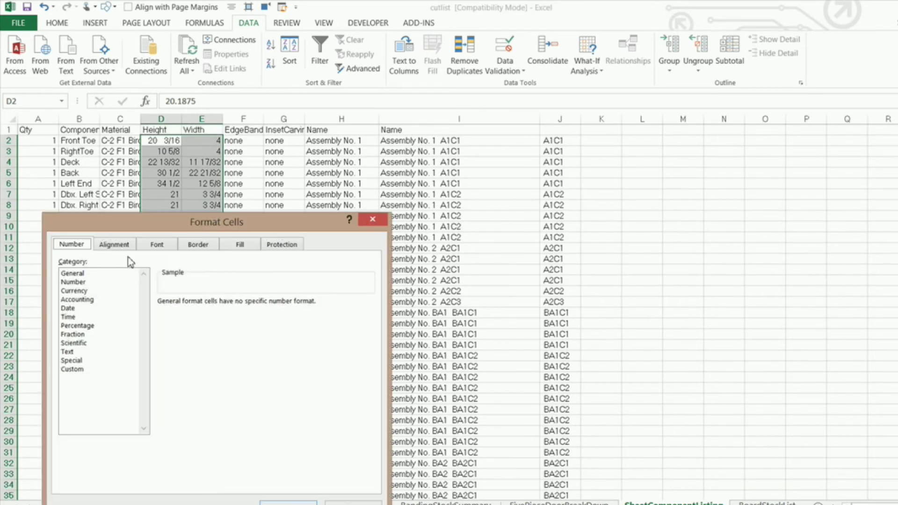
left_click(71, 335)
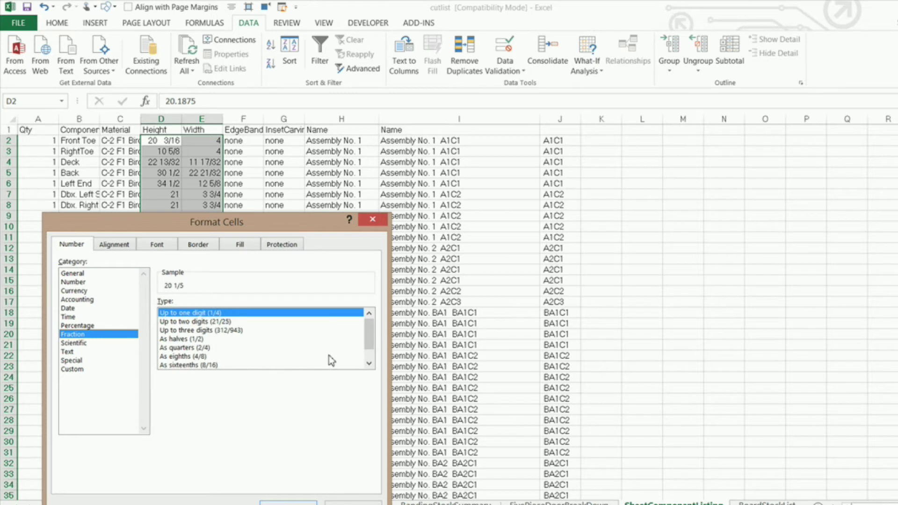
left_click(206, 322)
key("Return")
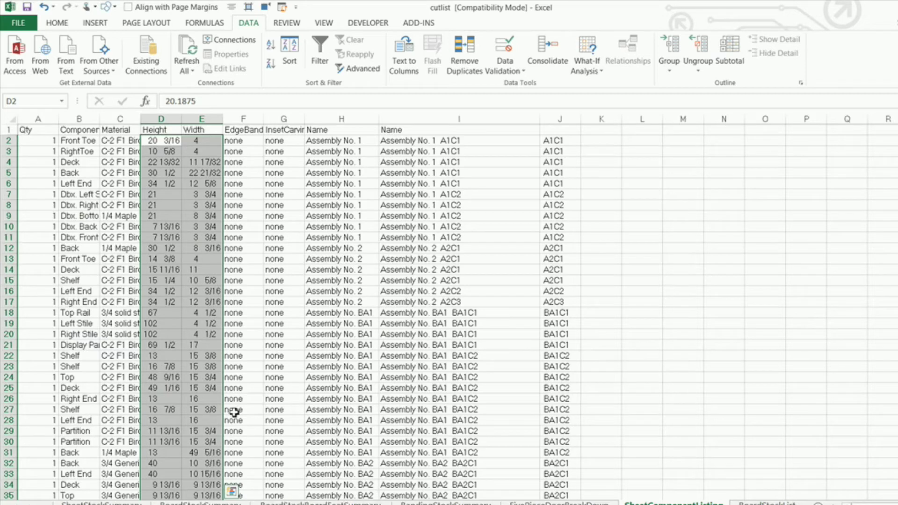
left_click(47, 142)
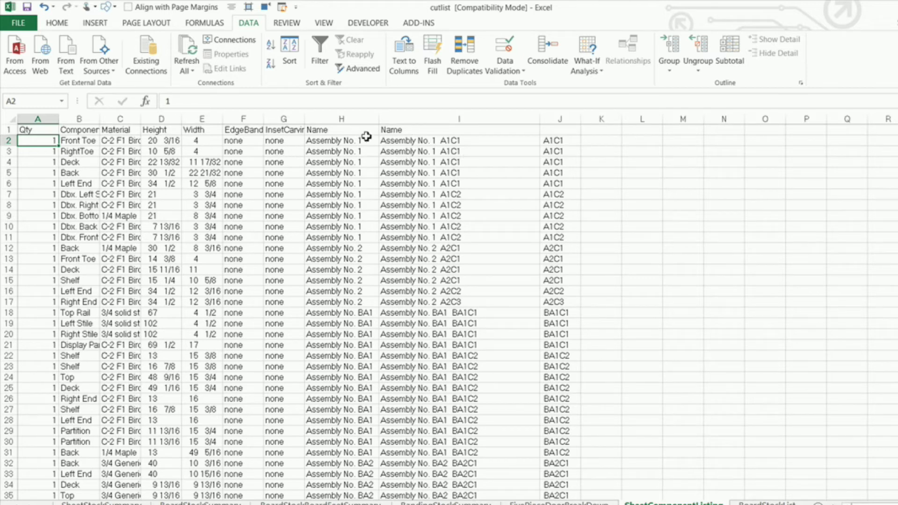
Step: Inspect the =H2&J2 formula in I2 that builds the combined names
left_click(423, 143)
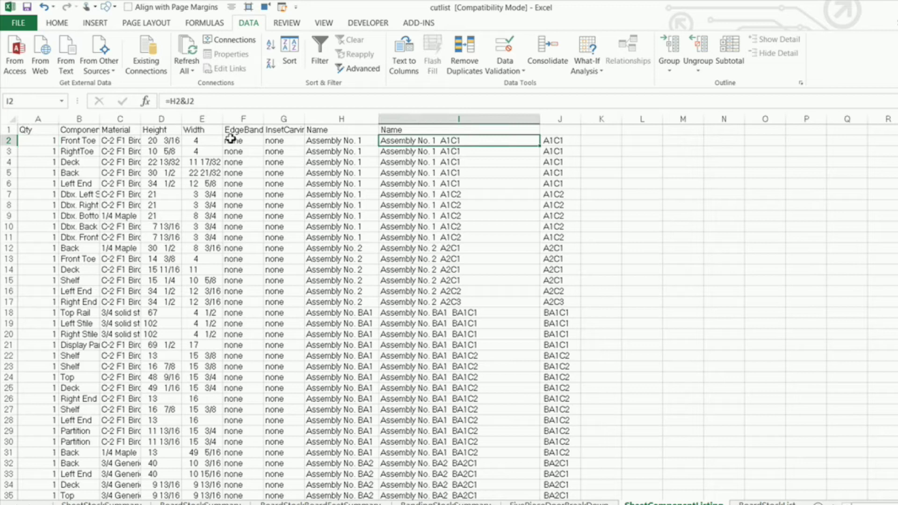
left_click(324, 131)
left_click(421, 138)
left_click(404, 130)
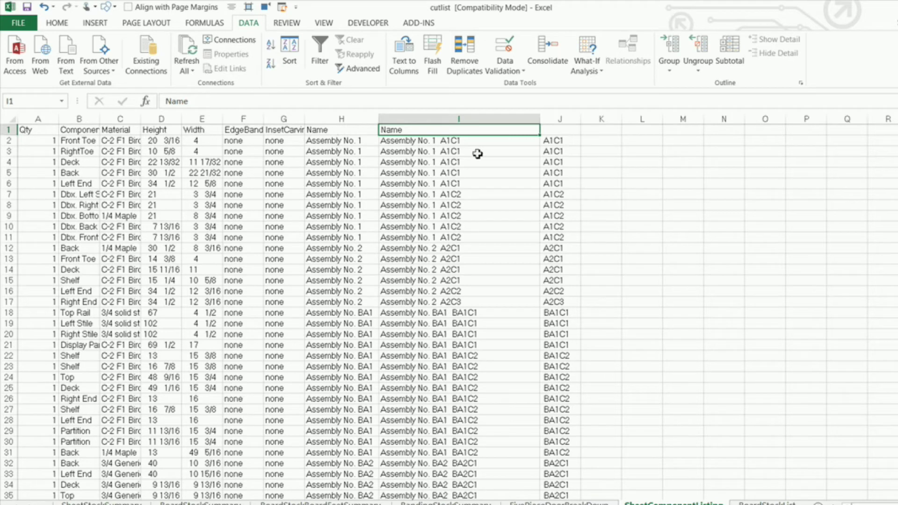
left_click(435, 141)
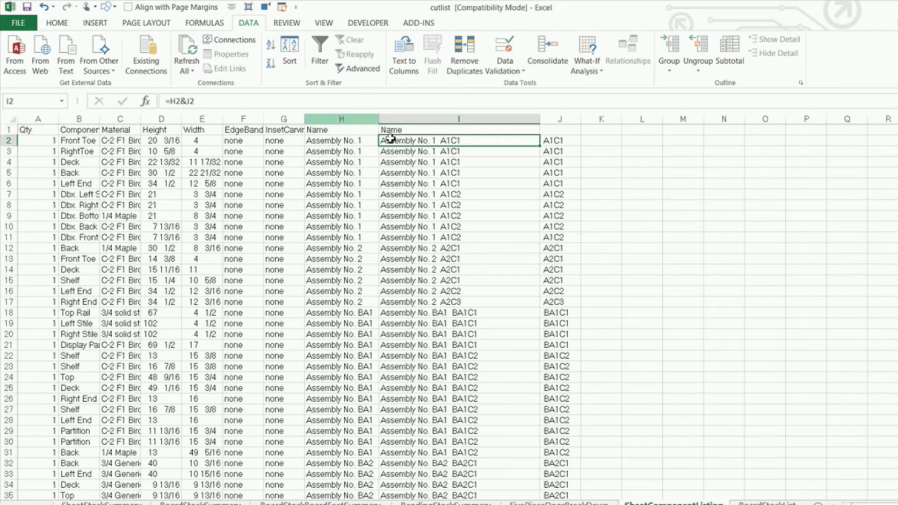
Step: Copy I1:I163 and paste it into H1 as values
left_click(406, 130)
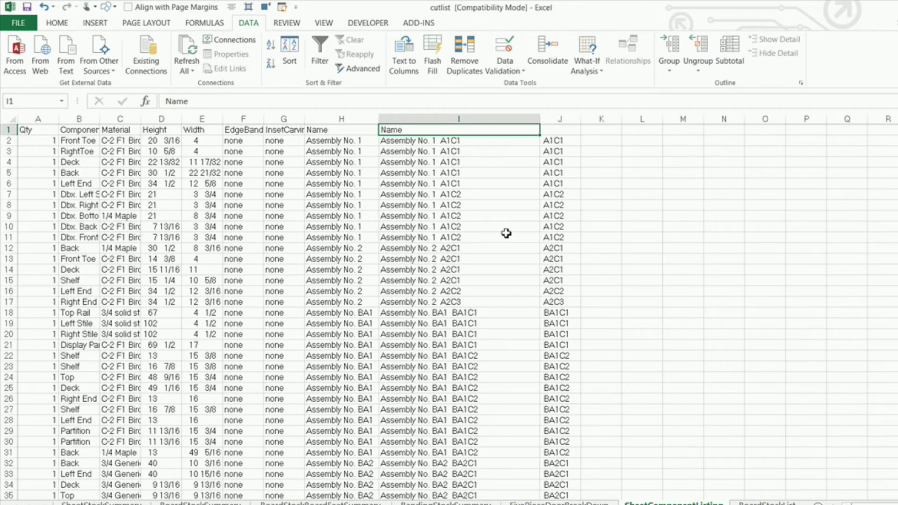
key("ctrl+shift+Down")
right_click(412, 215)
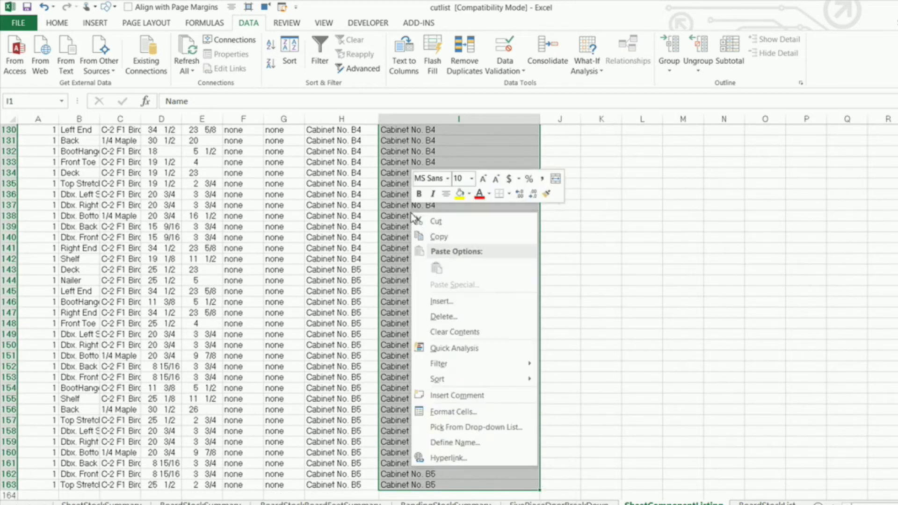
left_click(440, 237)
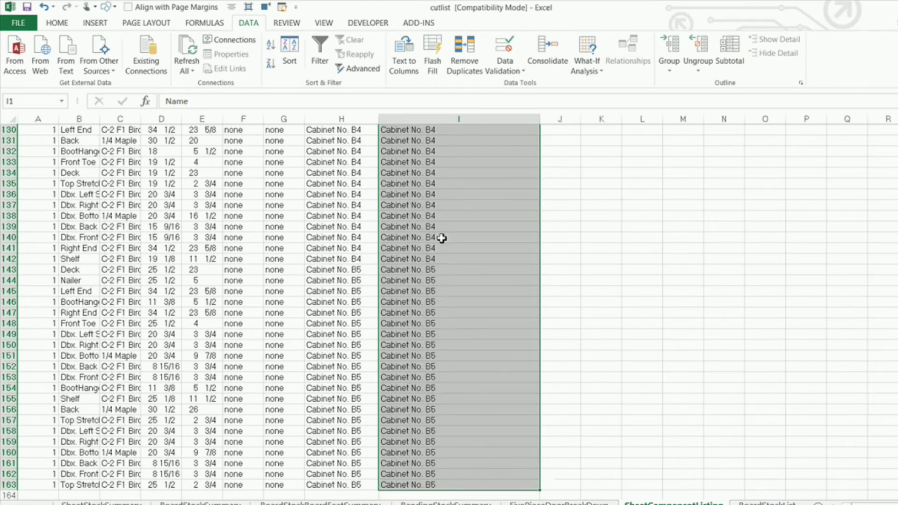
scroll(441, 238, "up", 20)
left_click(335, 131)
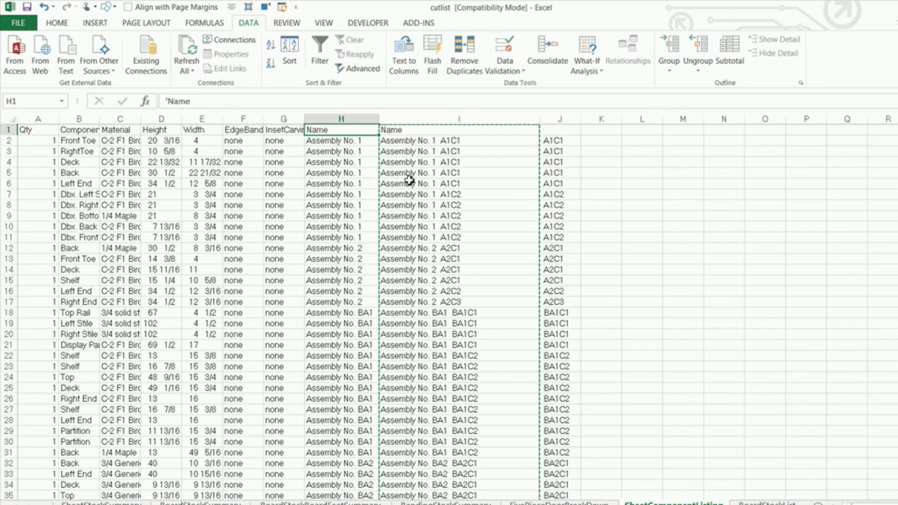
right_click(327, 132)
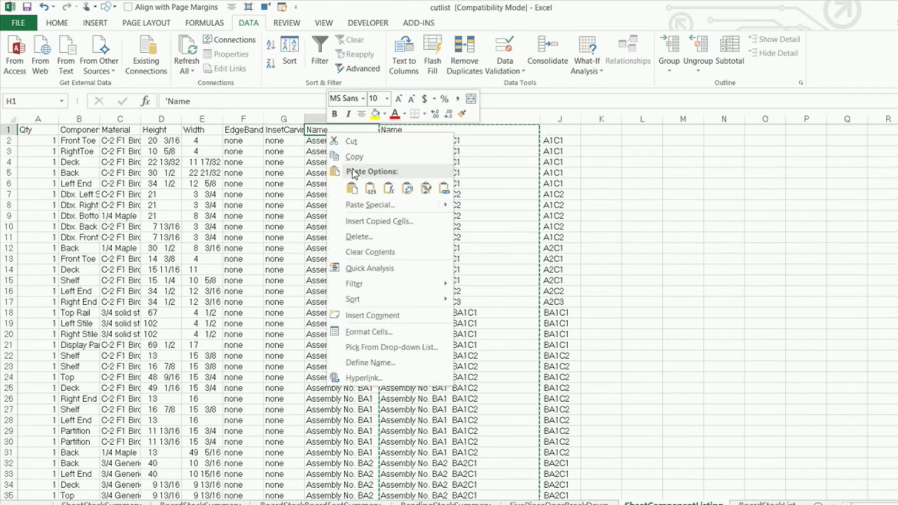
left_click(370, 188)
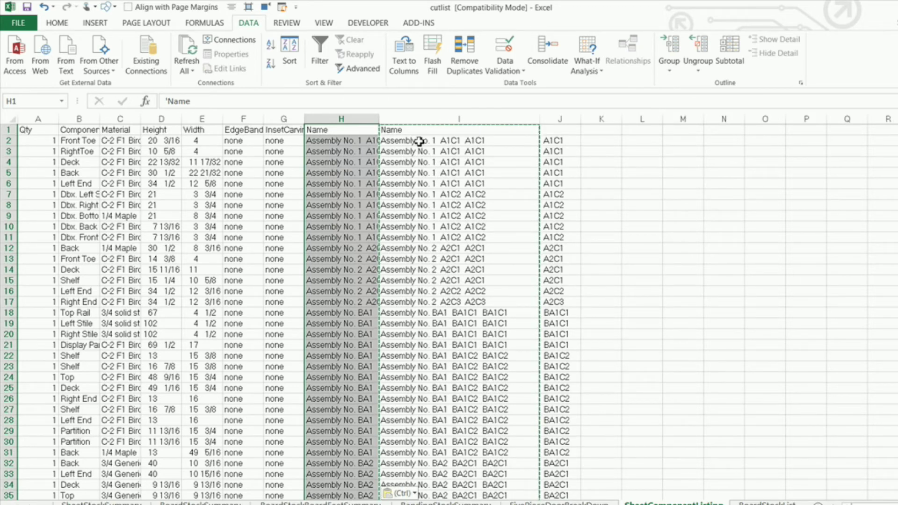
left_click(427, 122)
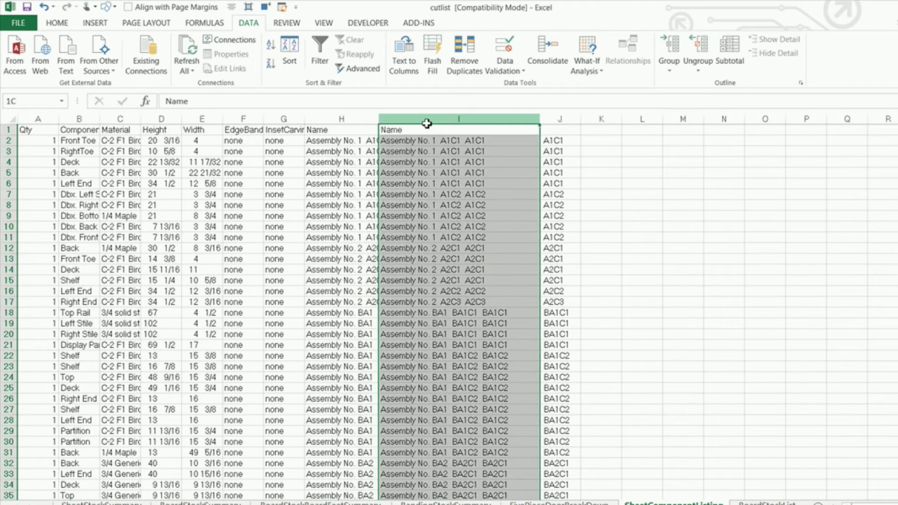
Step: Delete columns I and J so Name in column H is the last column
left_click_drag(427, 123, 556, 120)
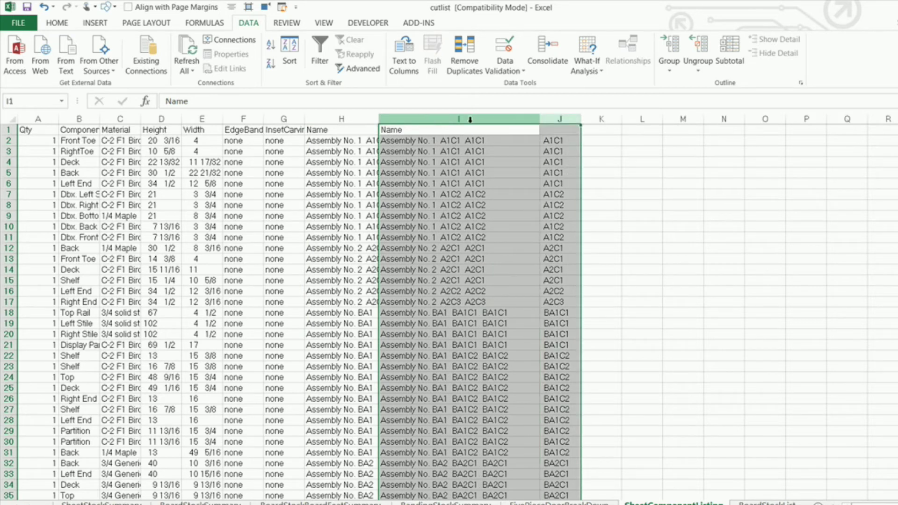
right_click(471, 119)
key("Escape")
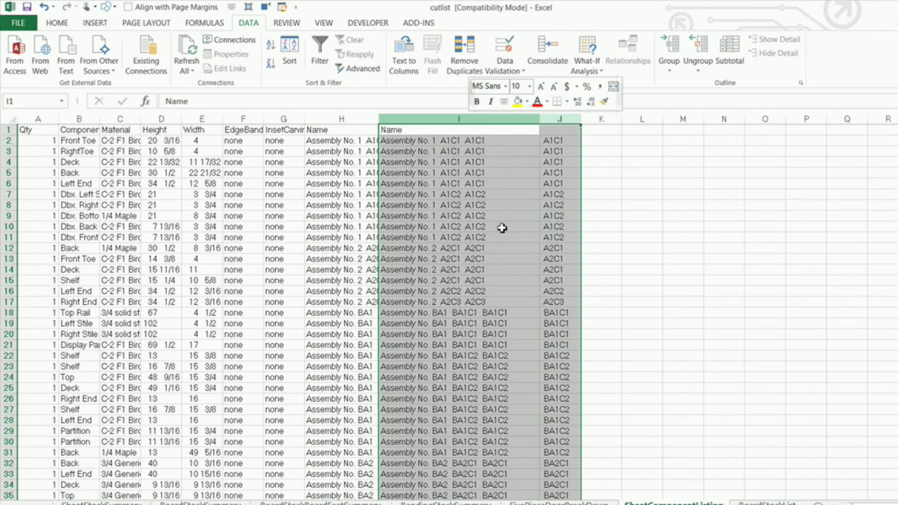
key("ctrl+minus")
left_click(349, 173)
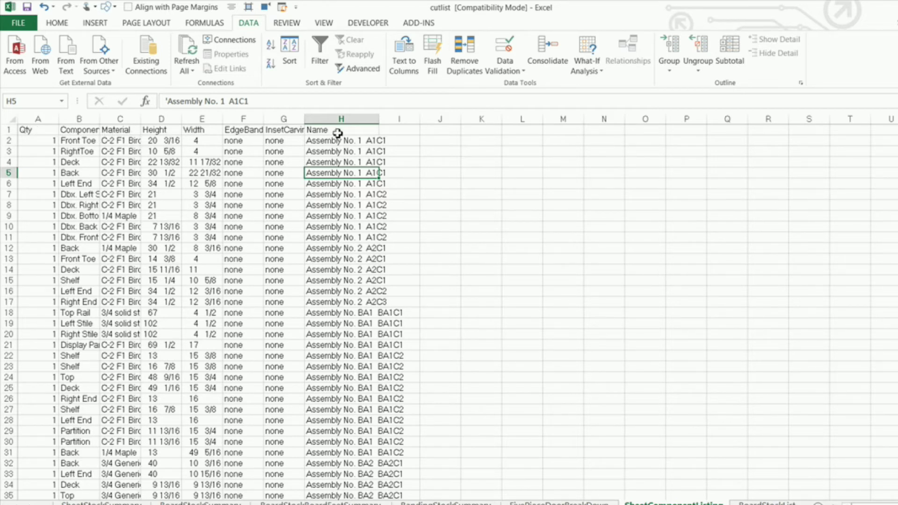
left_click(36, 132)
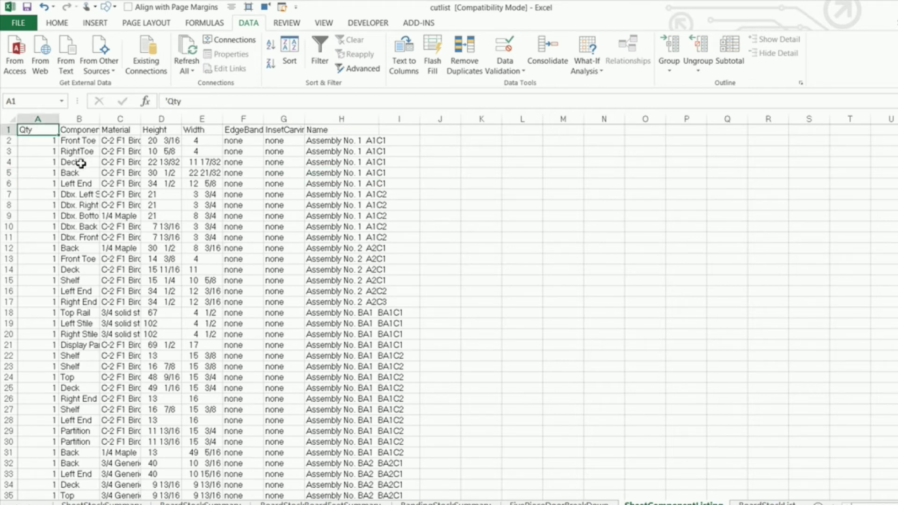
Step: Bold the header cells A1:H1, Qty through Name
key("ctrl+shift+Right")
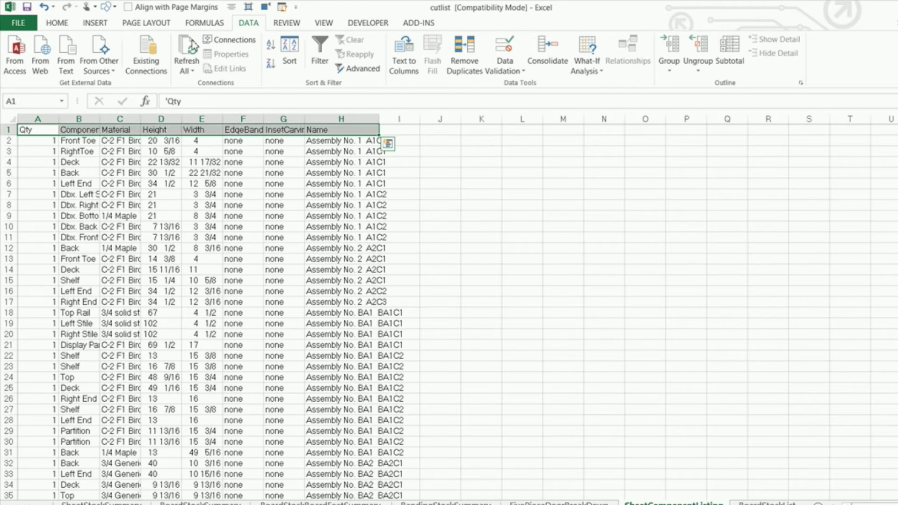
left_click(57, 23)
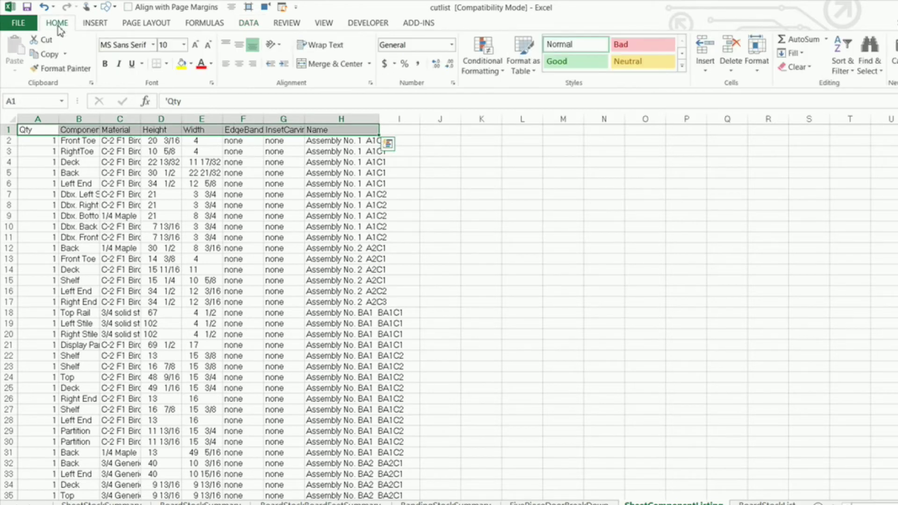
left_click(104, 64)
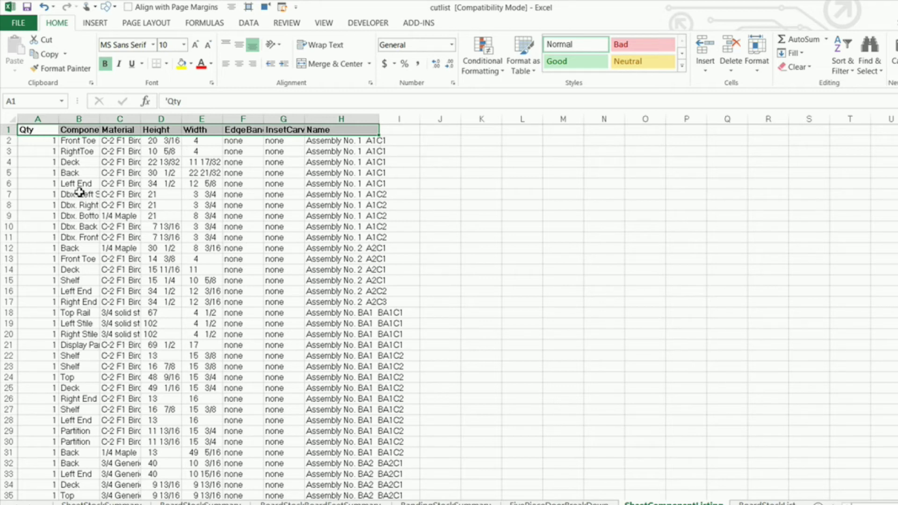
Step: AutoFit the widths of columns A through H to their contents
left_click(52, 119)
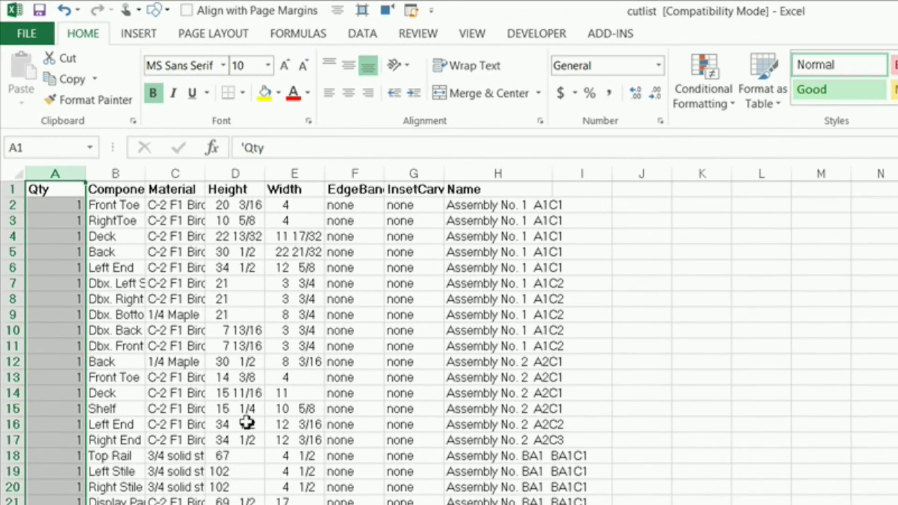
key("ctrl+shift+Right")
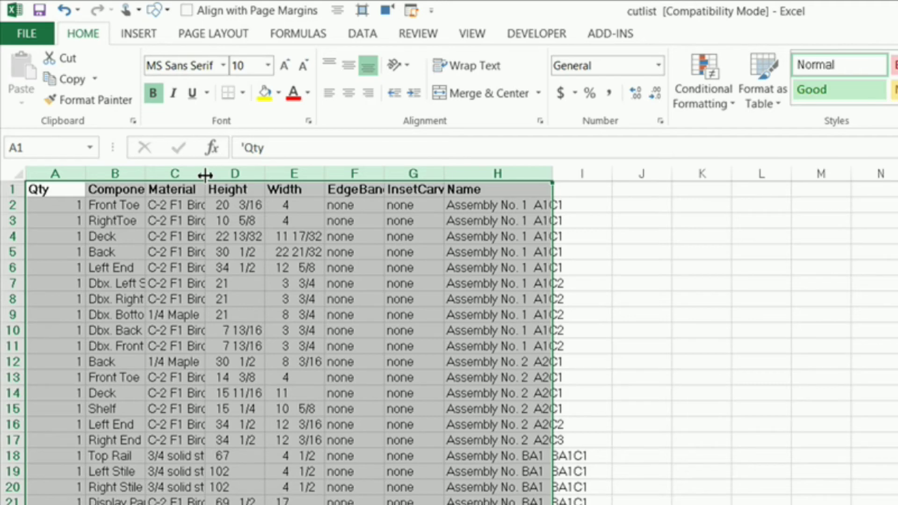
double_click(205, 175)
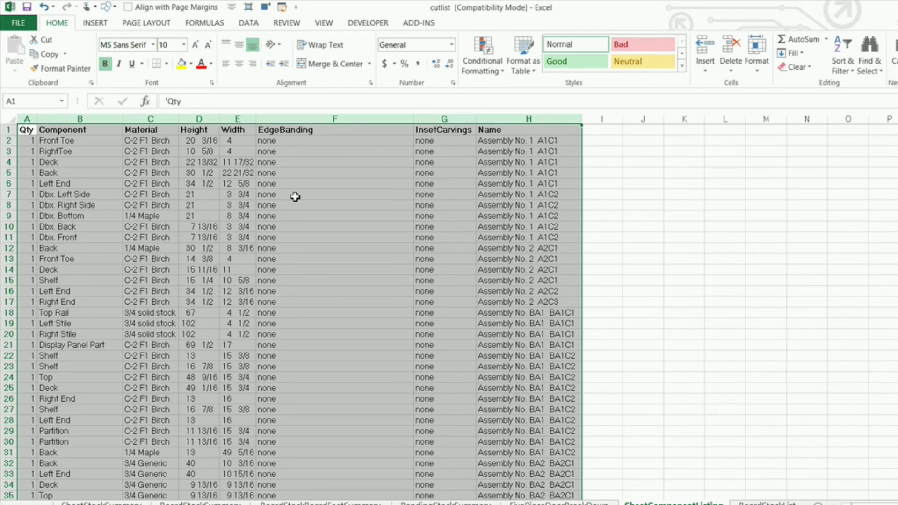
left_click(307, 127)
key("ctrl+shift+Down")
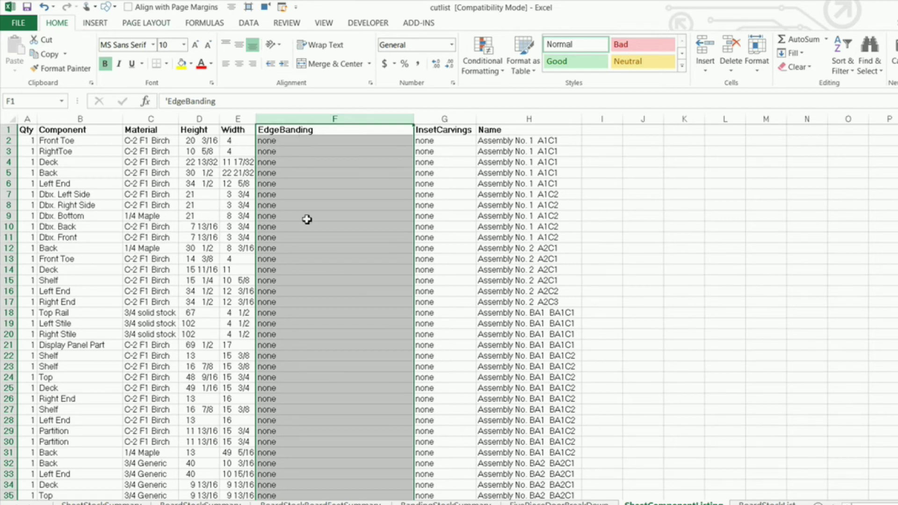
Step: Turn on Wrap text for the EdgeBanding column F in Format Cells Alignment
right_click(303, 156)
left_click(348, 293)
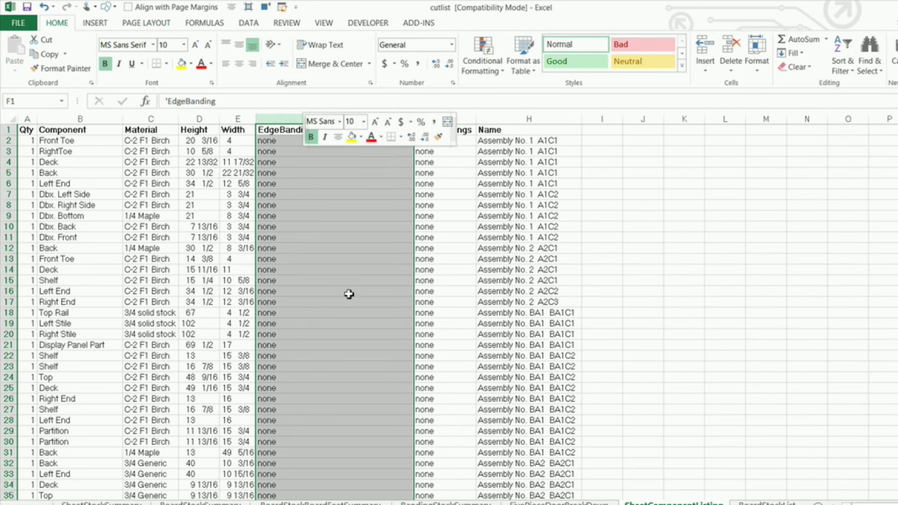
left_click(245, 163)
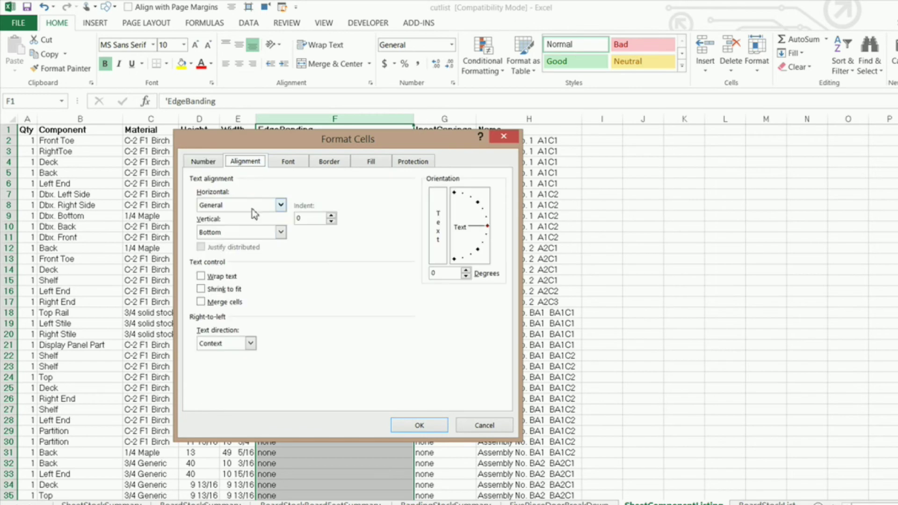
left_click(201, 276)
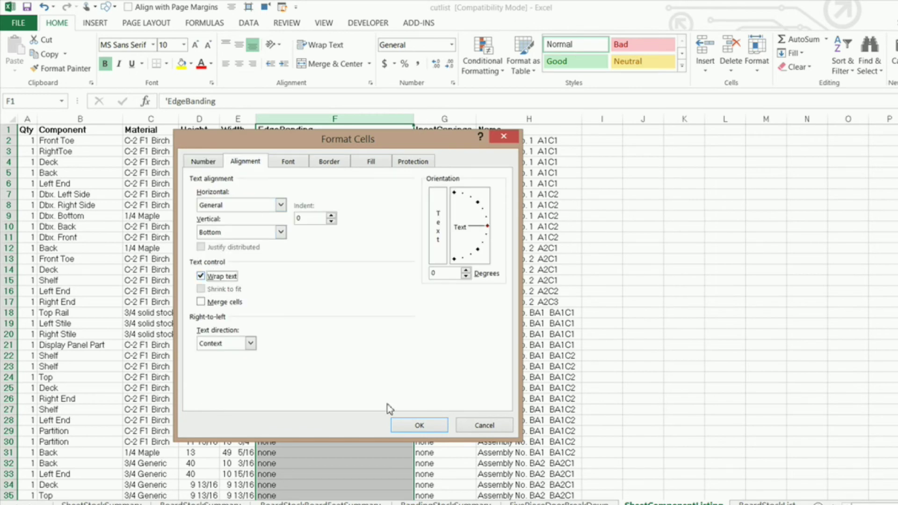
left_click(419, 425)
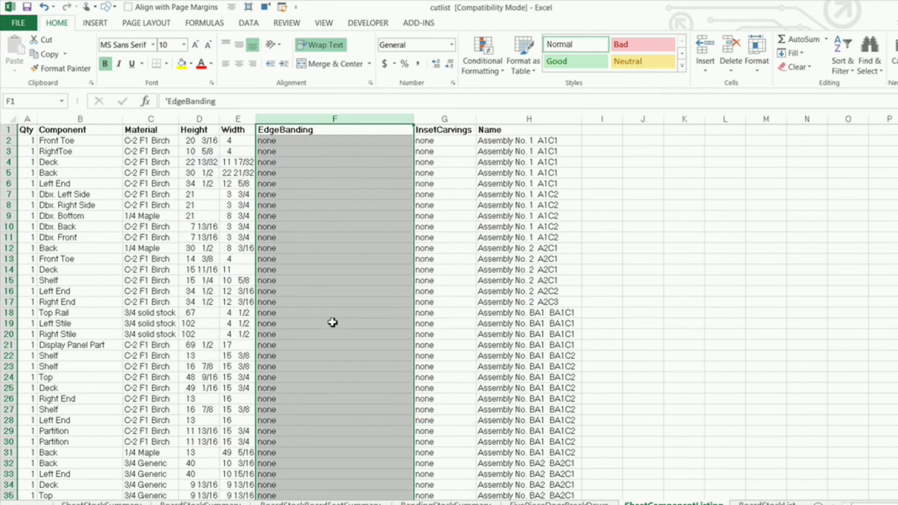
left_click(26, 131)
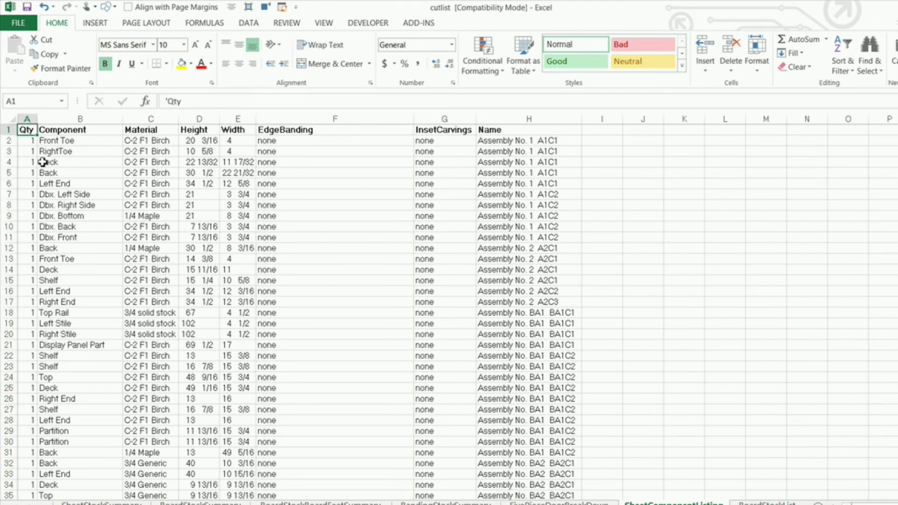
Step: Apply All Borders and a Thick Box Border to the table A1:H163
key("ctrl+shift+Right")
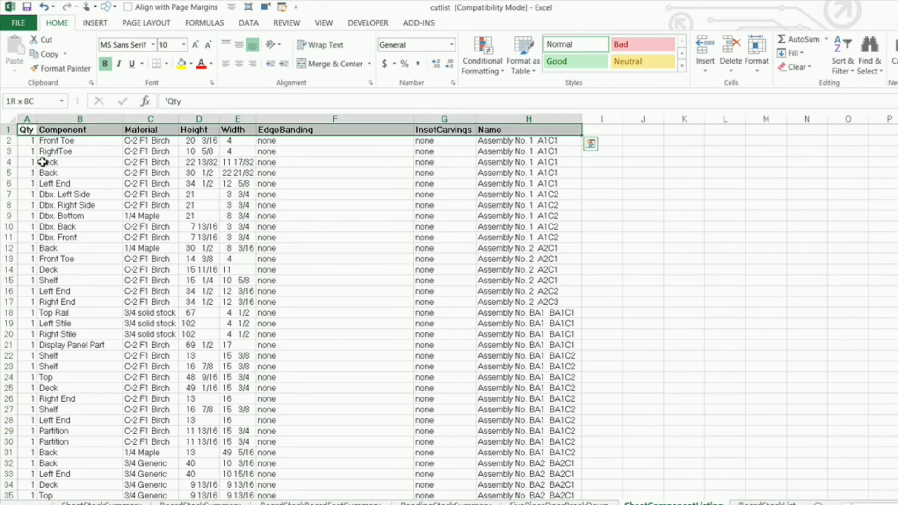
key("ctrl+shift+Down")
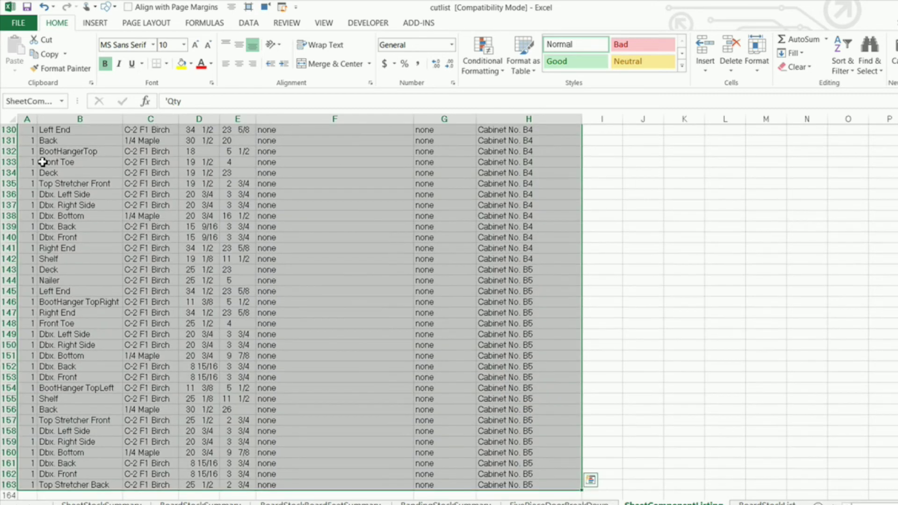
left_click(166, 65)
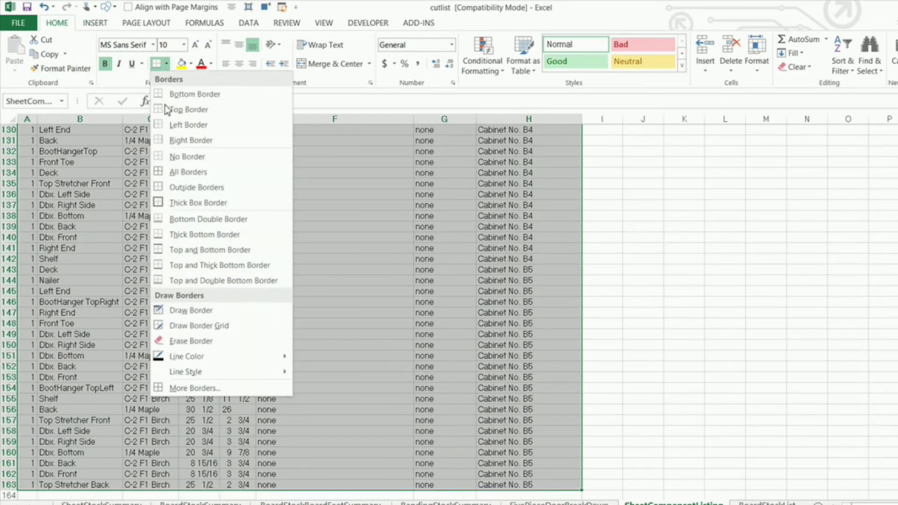
left_click(163, 177)
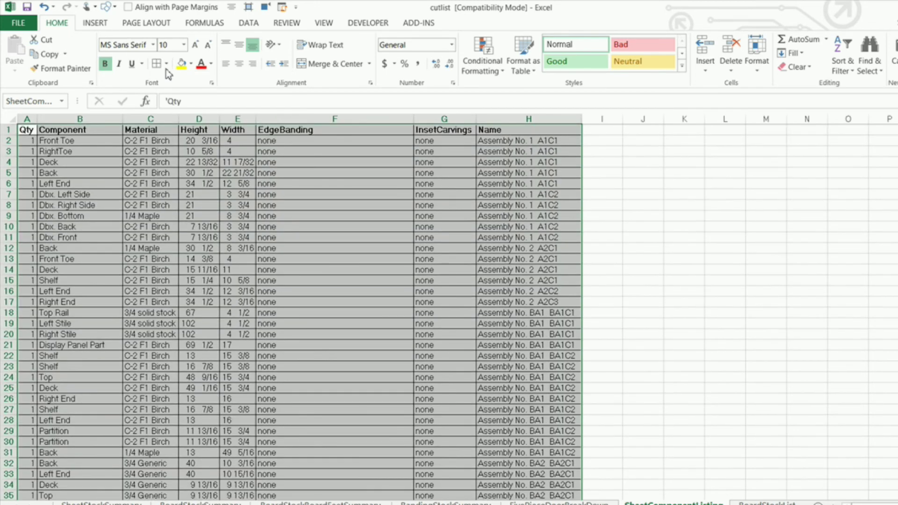
left_click(166, 66)
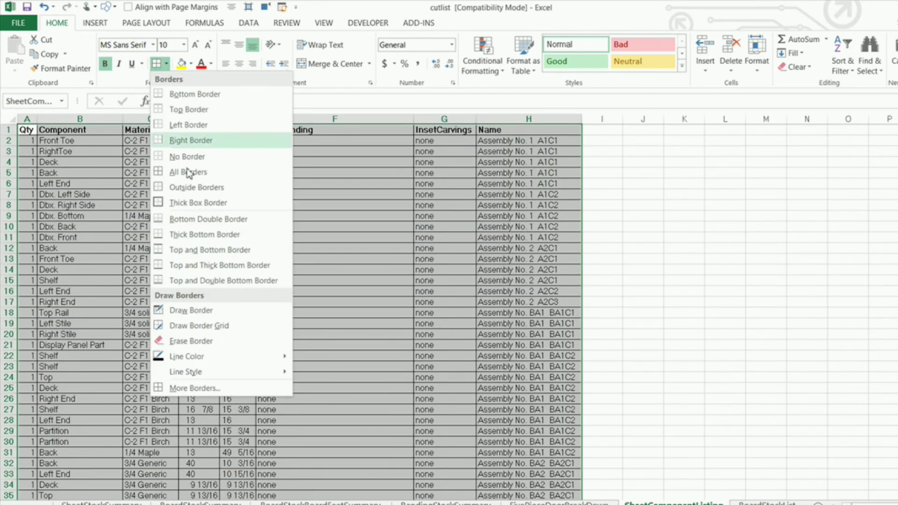
left_click(160, 204)
Step: Put a Thick Box Border around the header row A1:H1
left_click(32, 131)
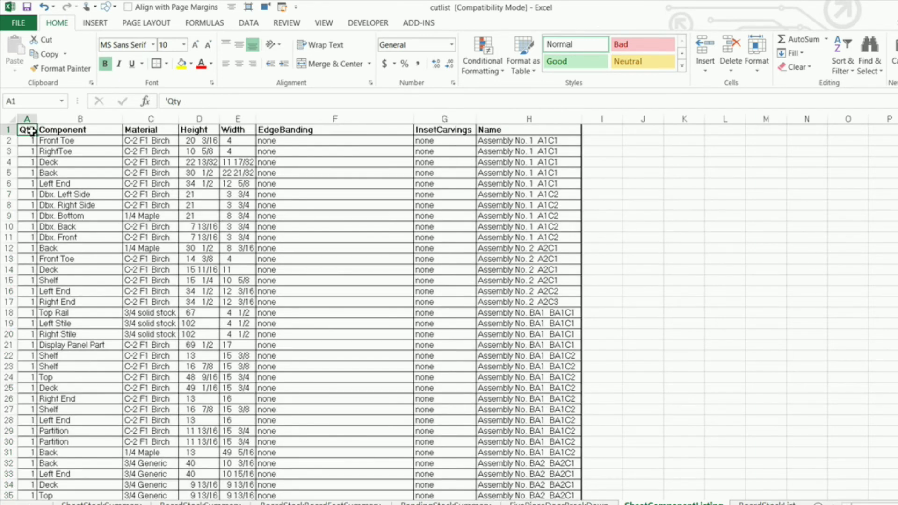
left_click_drag(31, 131, 538, 131)
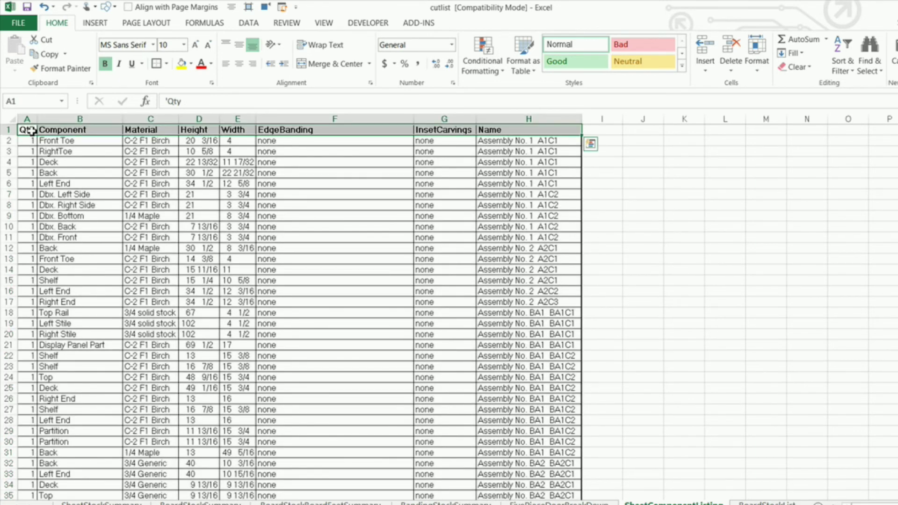
left_click(157, 64)
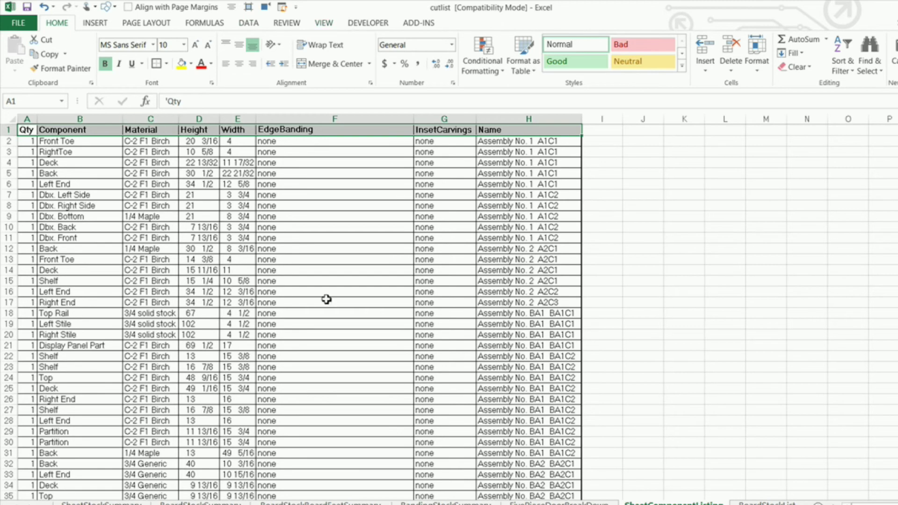
left_click(161, 24)
Step: Set landscape orientation and repeat row $1:$1 at the top of every printed page
left_click(284, 56)
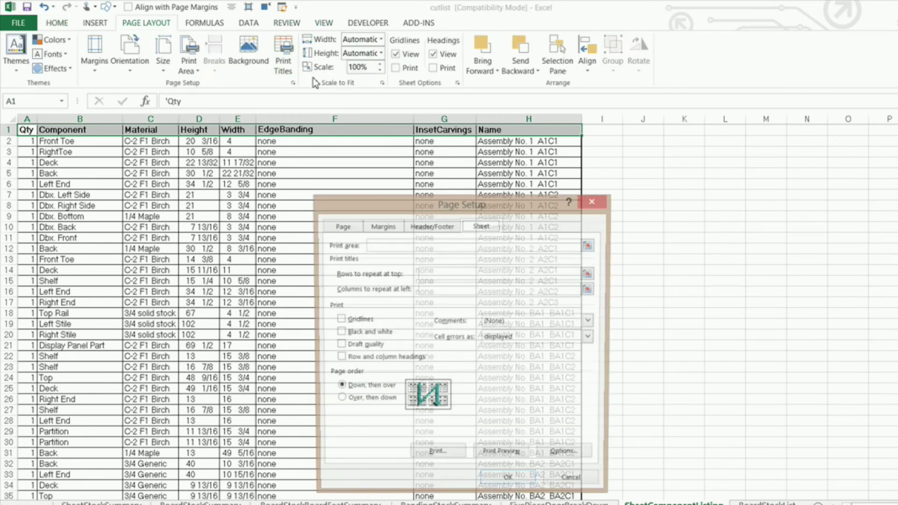
left_click(345, 231)
left_click(472, 258)
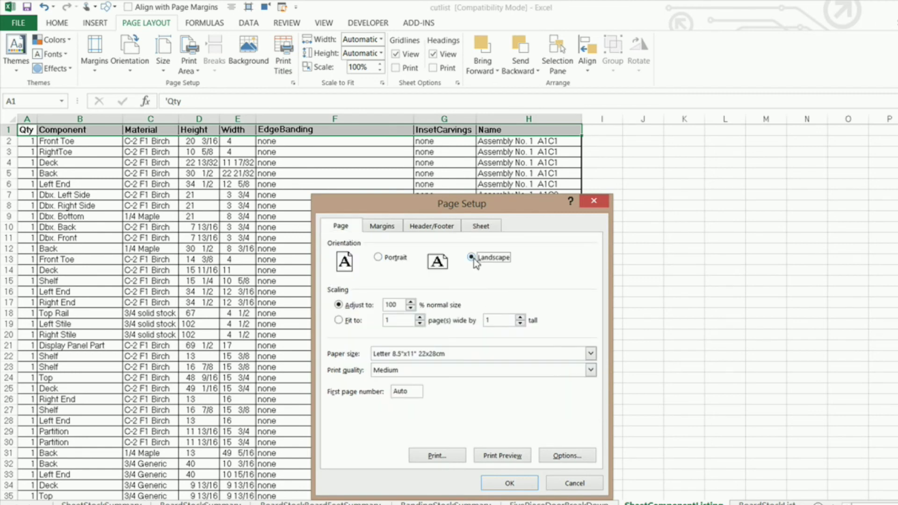
left_click(489, 230)
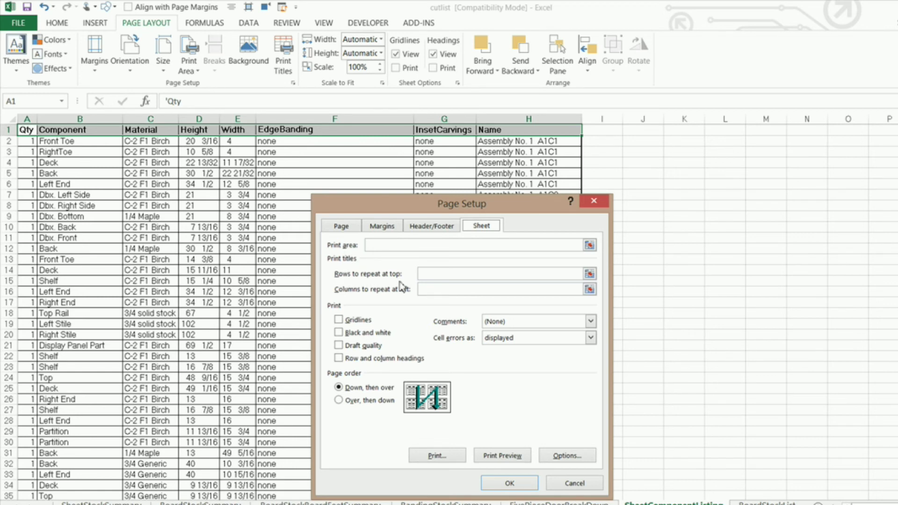
left_click(432, 275)
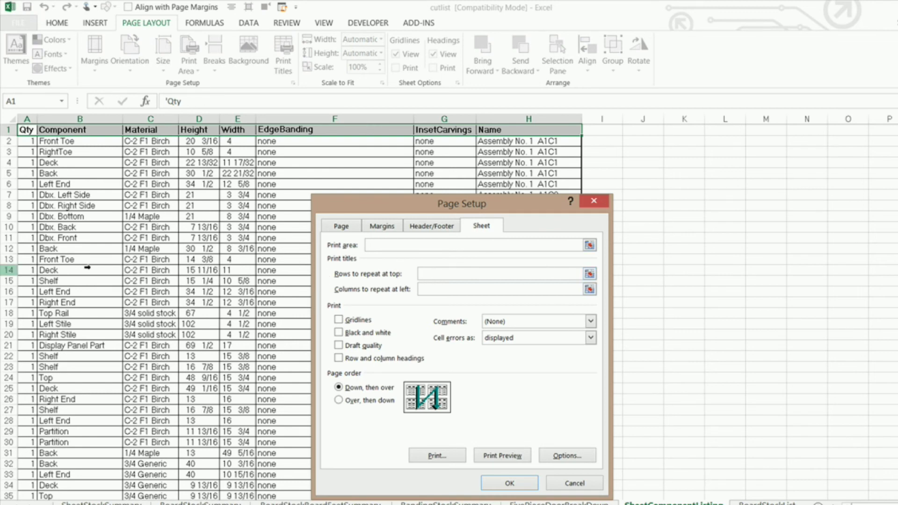
left_click(9, 130)
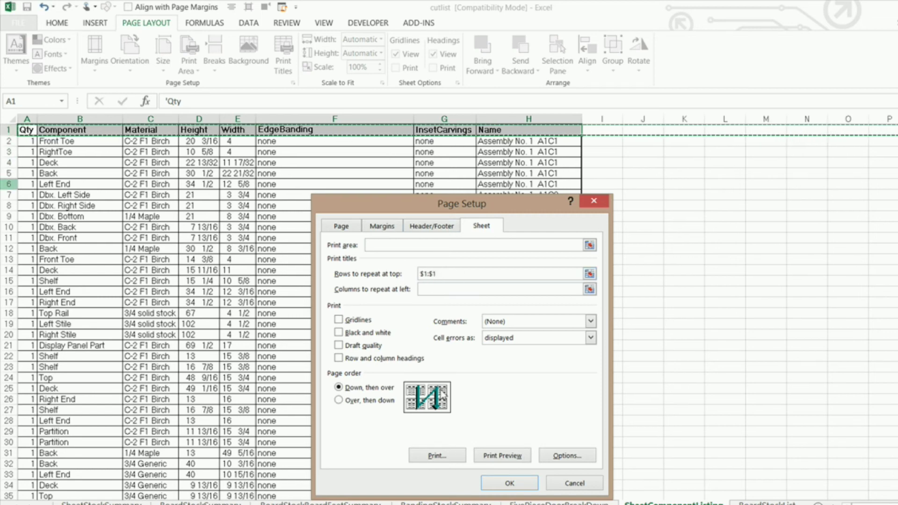
left_click(515, 485)
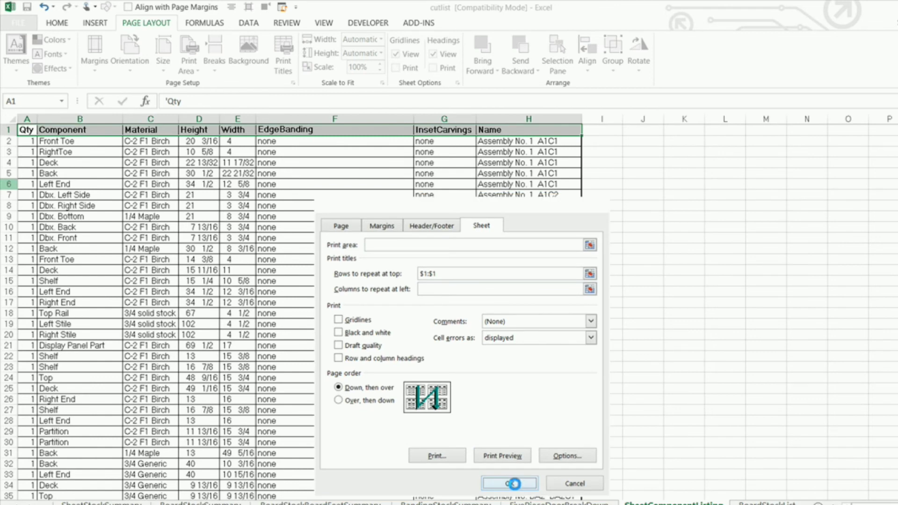
left_click(28, 146)
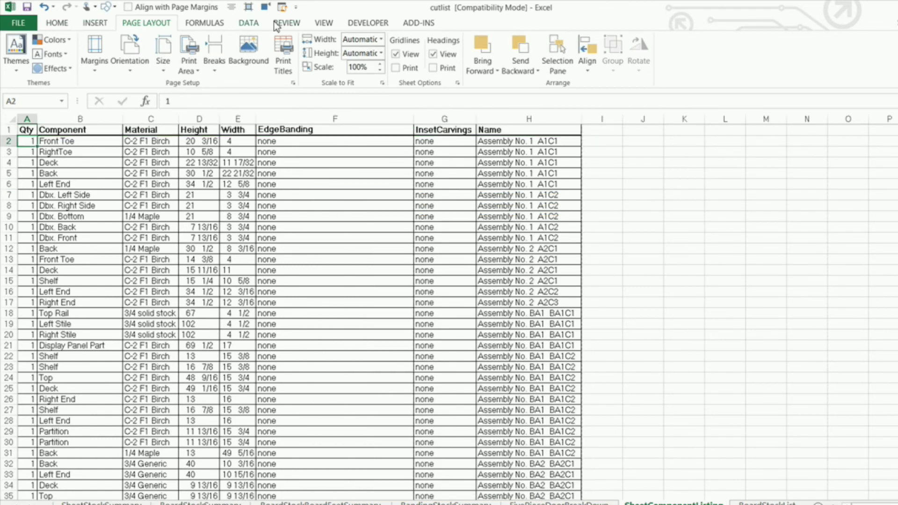
Step: Stop the macro recording and select the Deck component in cell B2 of the new cut list
left_click(372, 23)
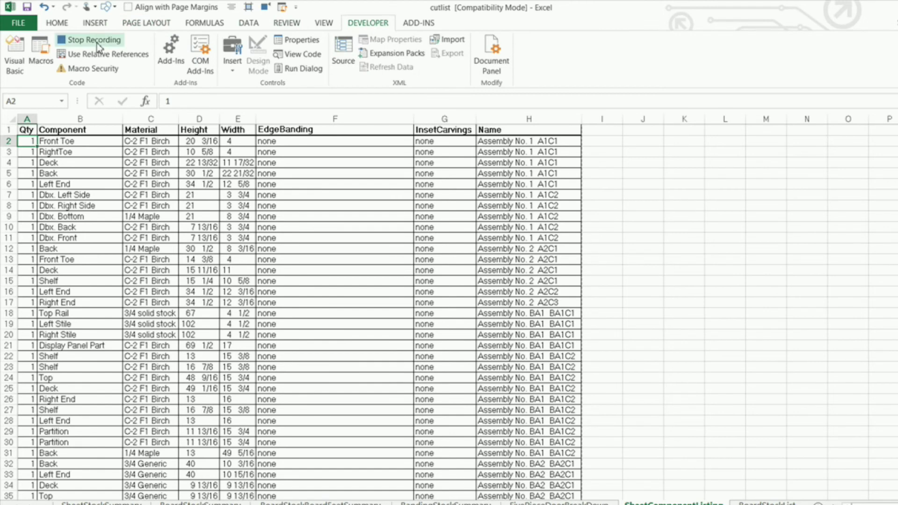
left_click(94, 40)
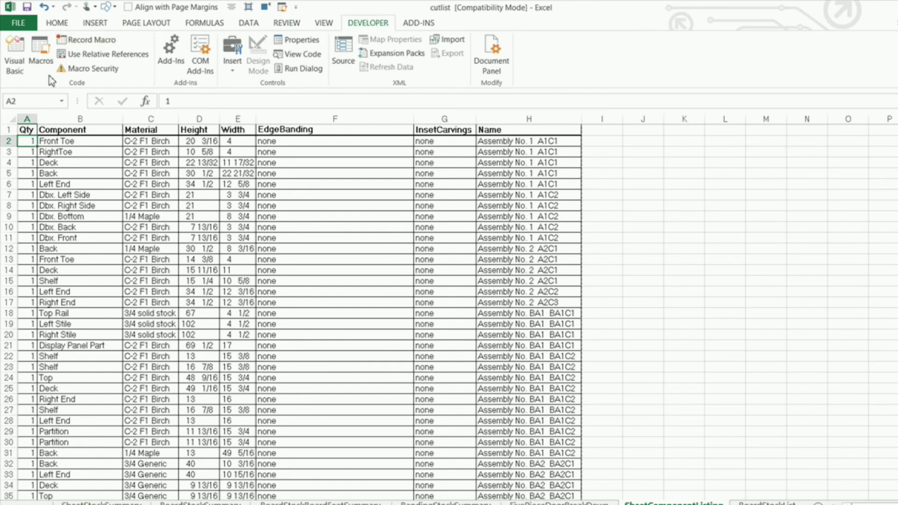
left_click(99, 159)
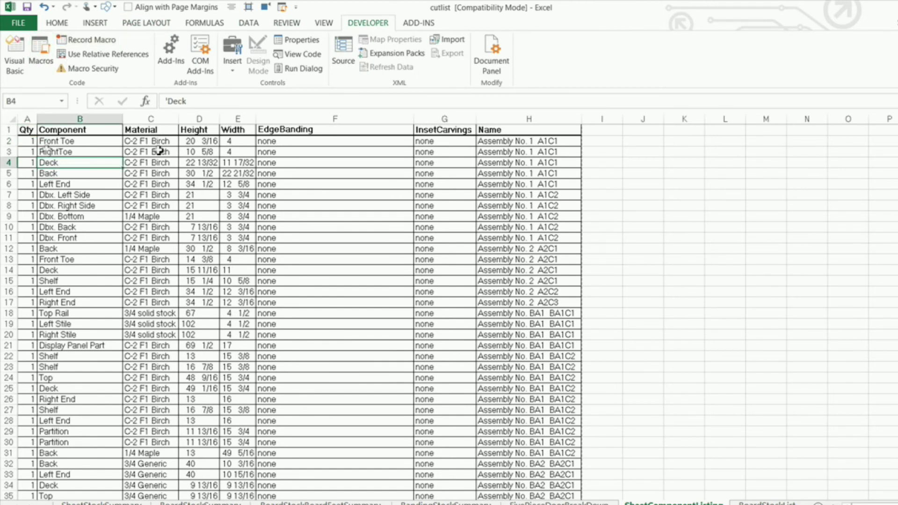
left_click(30, 142)
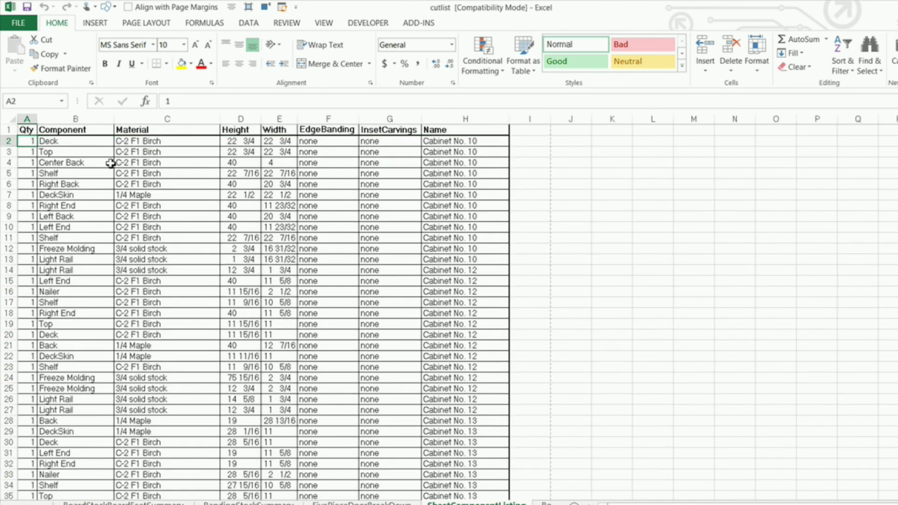
left_click(71, 143)
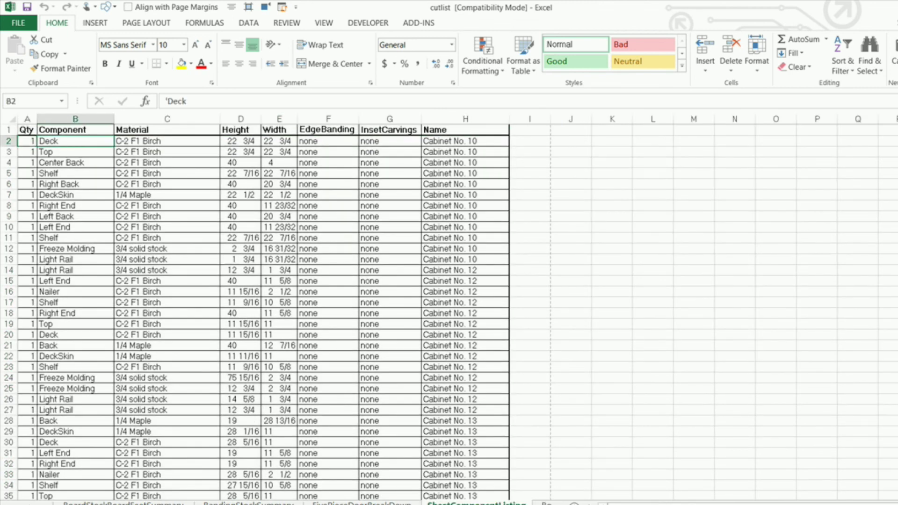
scroll(449, 312, "down", 20)
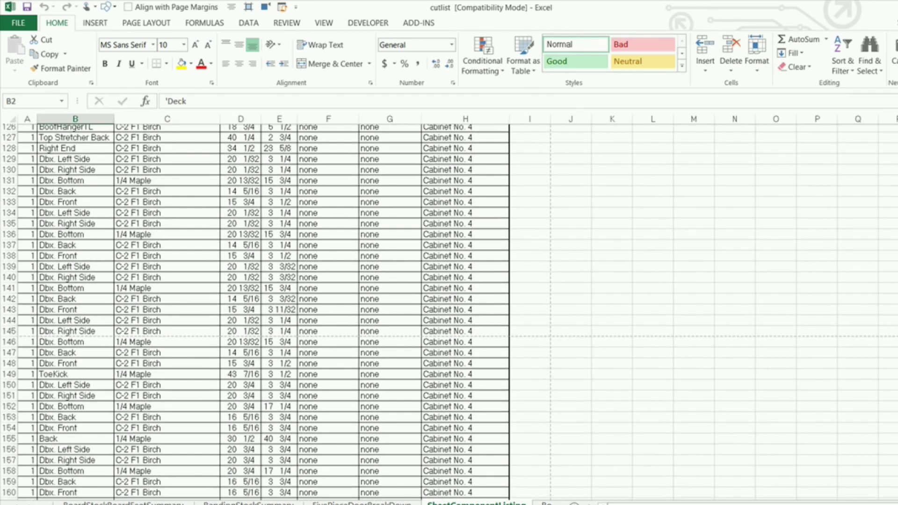
scroll(449, 312, "down", 20)
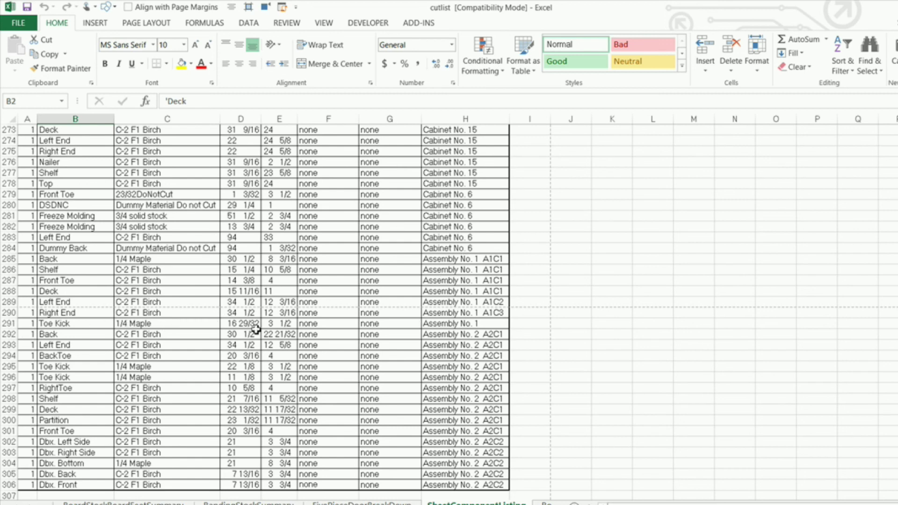
left_click(452, 326)
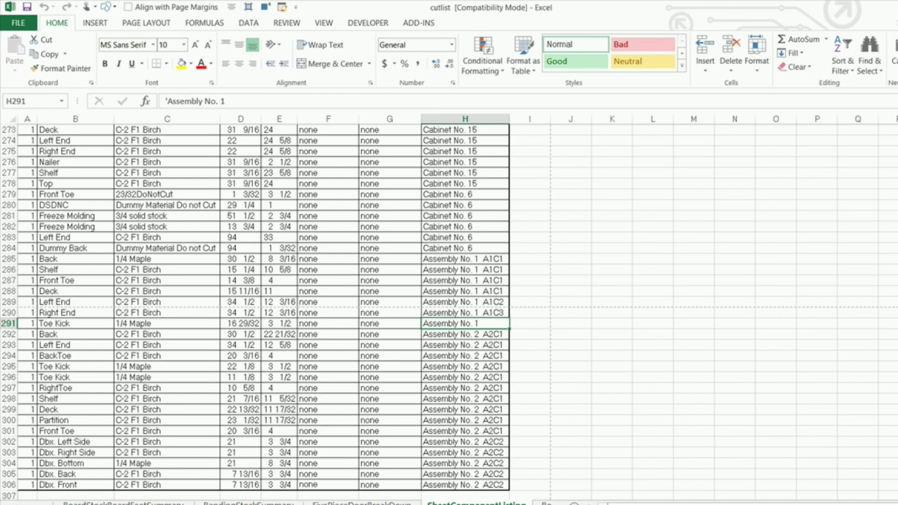
scroll(449, 309, "up", 20)
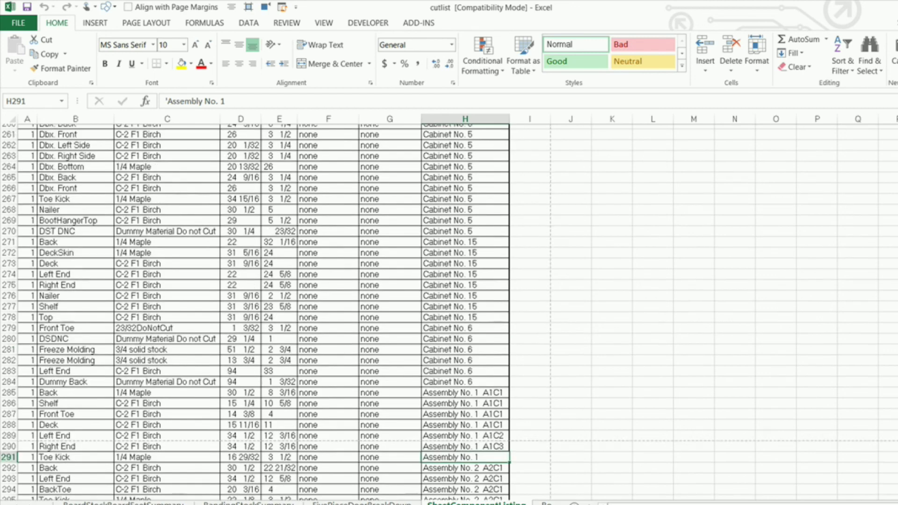
scroll(449, 309, "up", 10)
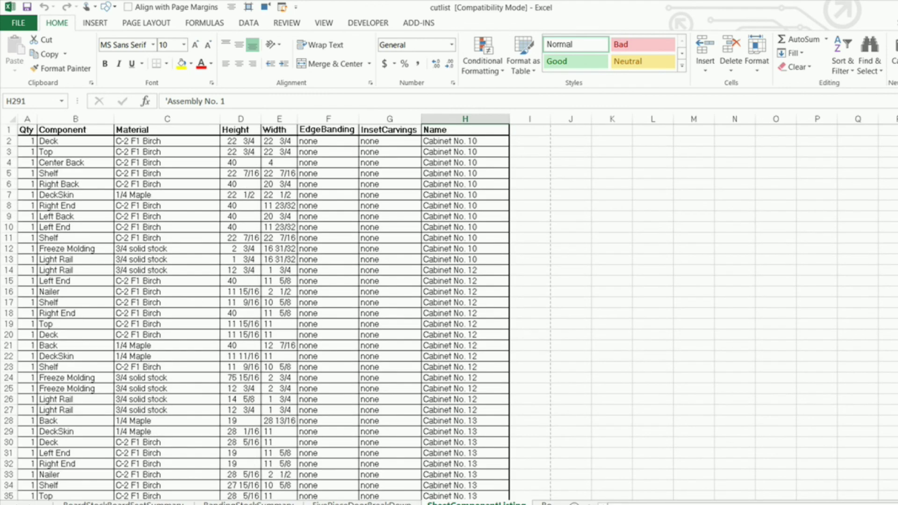
left_click(333, 141)
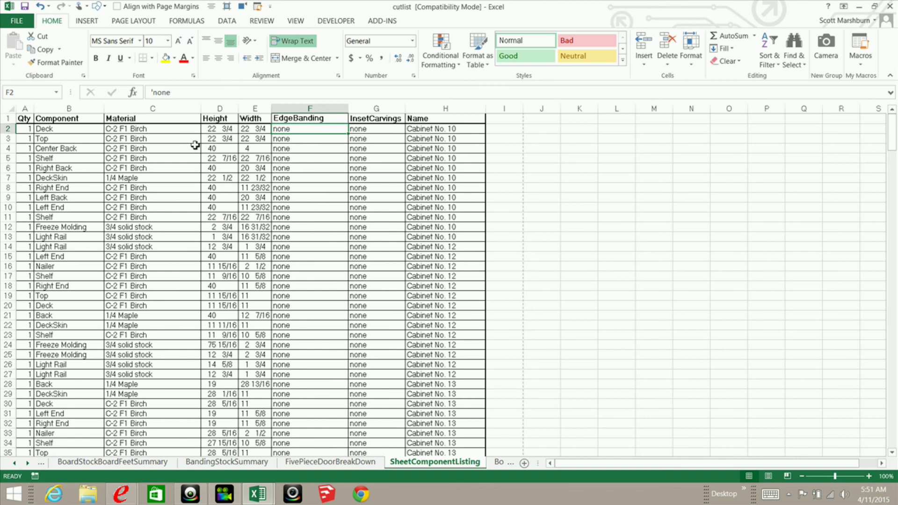
Step: Select cell B2 holding the C-2 F1 Birch Deck in the new job's cut list
left_click(52, 133)
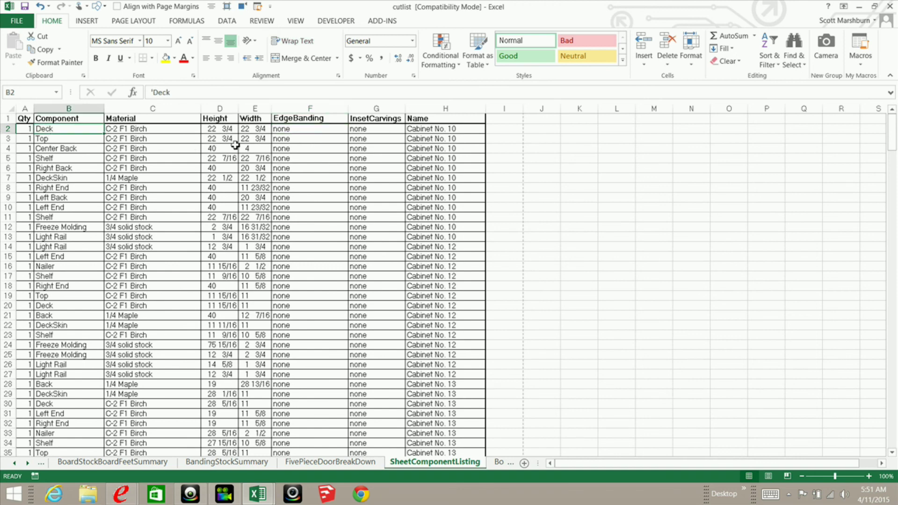